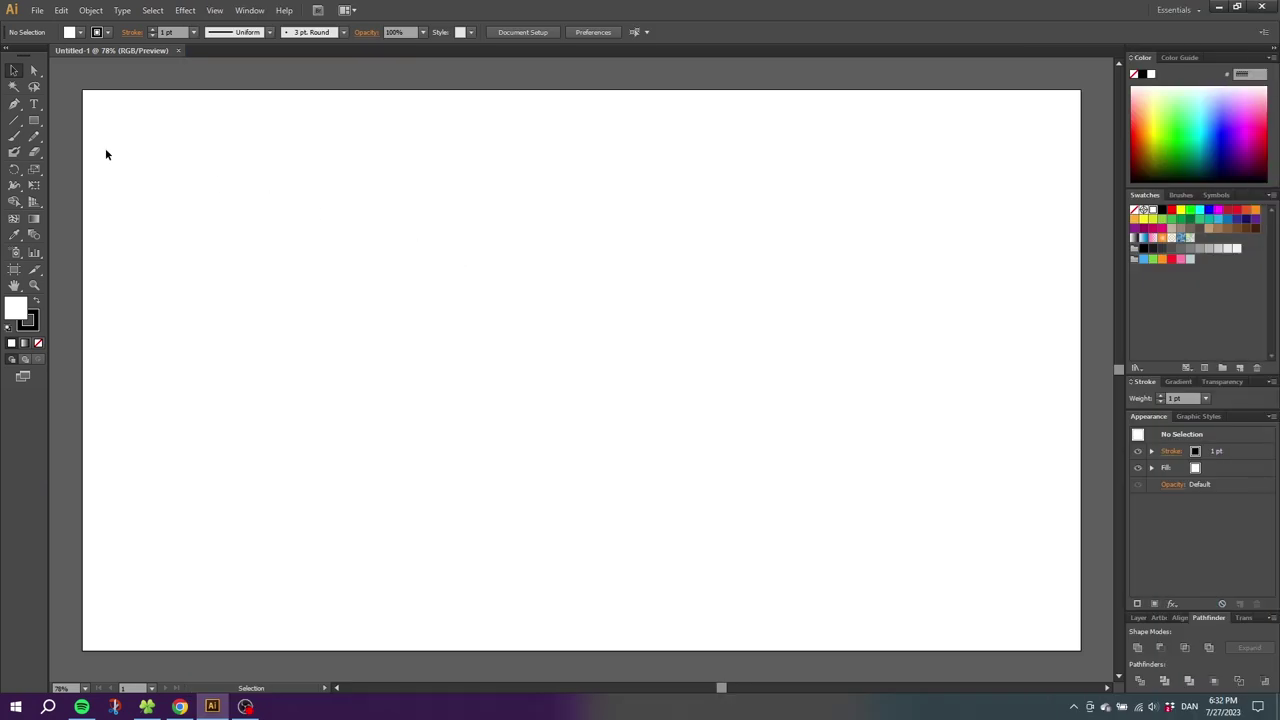
Step: Draw a text area, type HELLO and enlarge it from 12 pt to 72 pt
left_click(33, 104)
left_click_drag(362, 233, 733, 432)
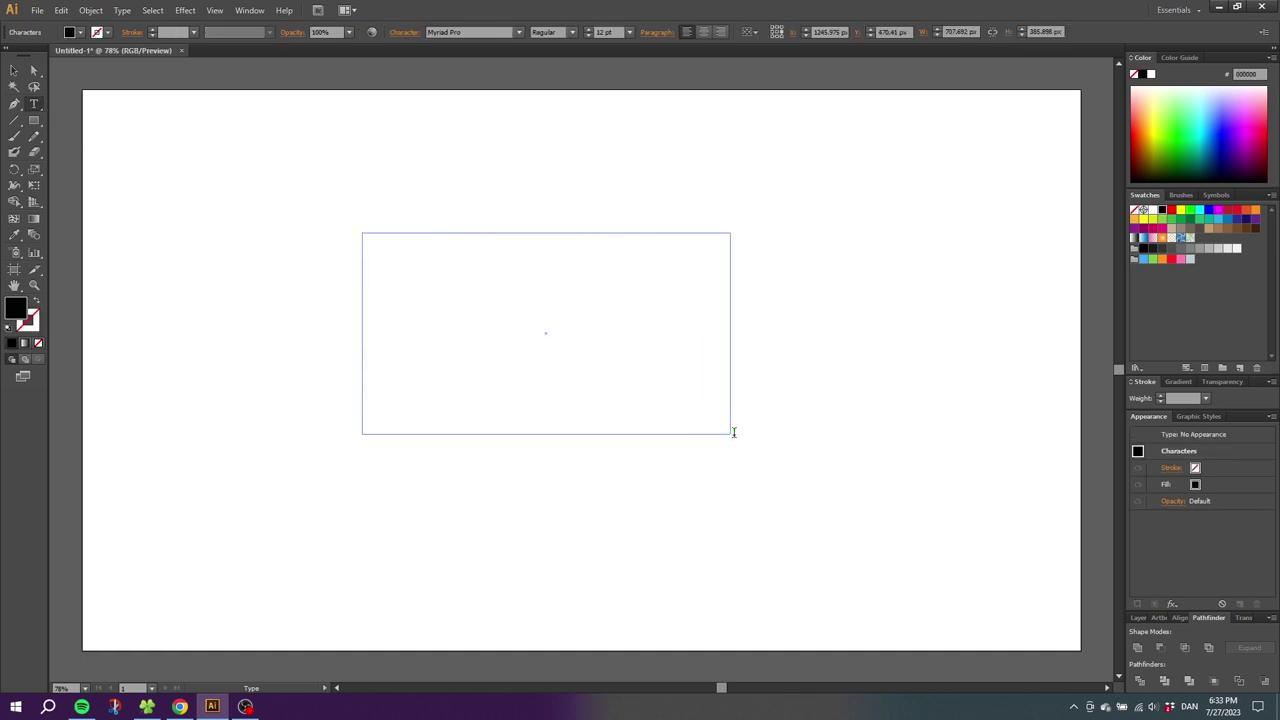
type("HELLO")
key("ctrl+a")
left_click(629, 32)
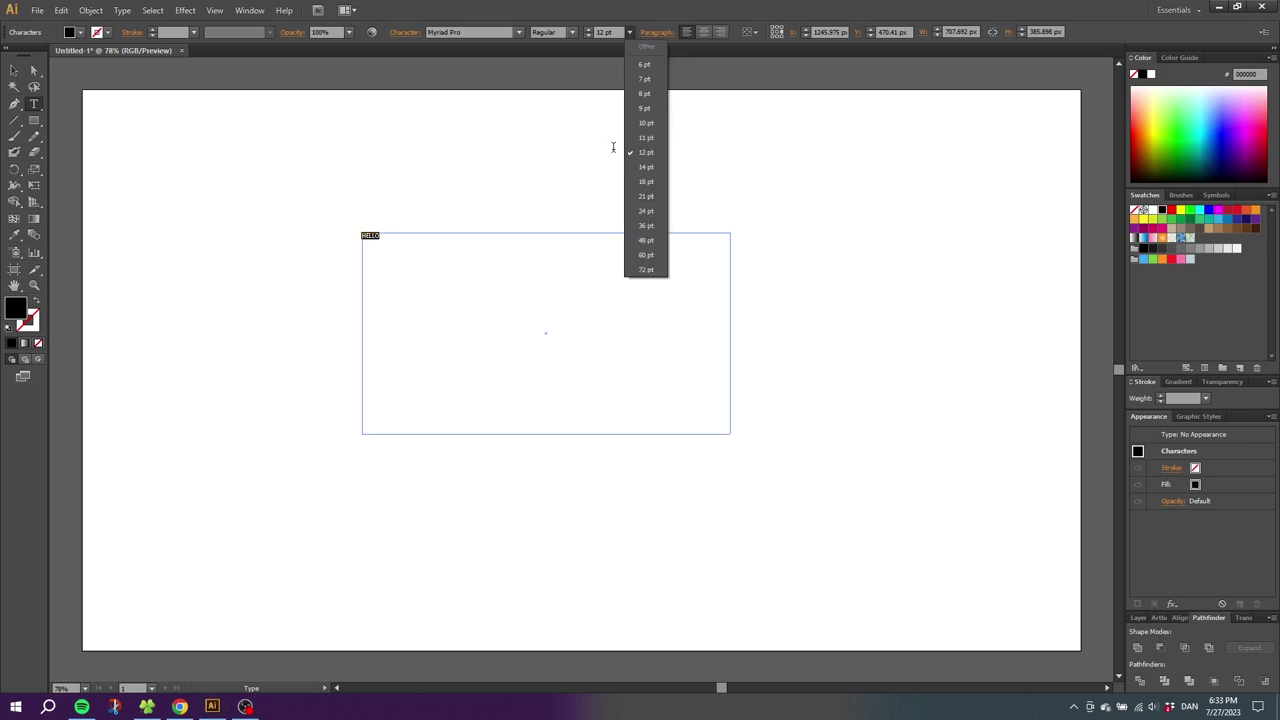
left_click(652, 271)
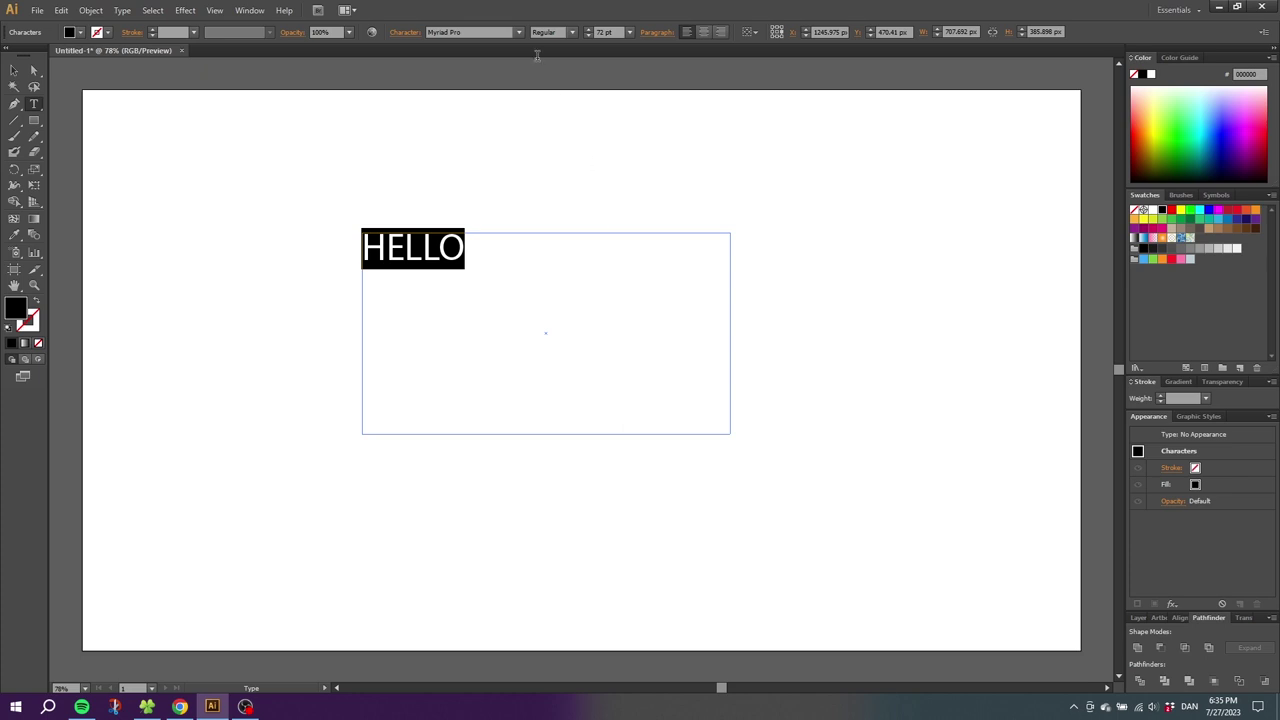
Step: Change HELLO's font from Myriad Pro to Aller Display
left_click(519, 32)
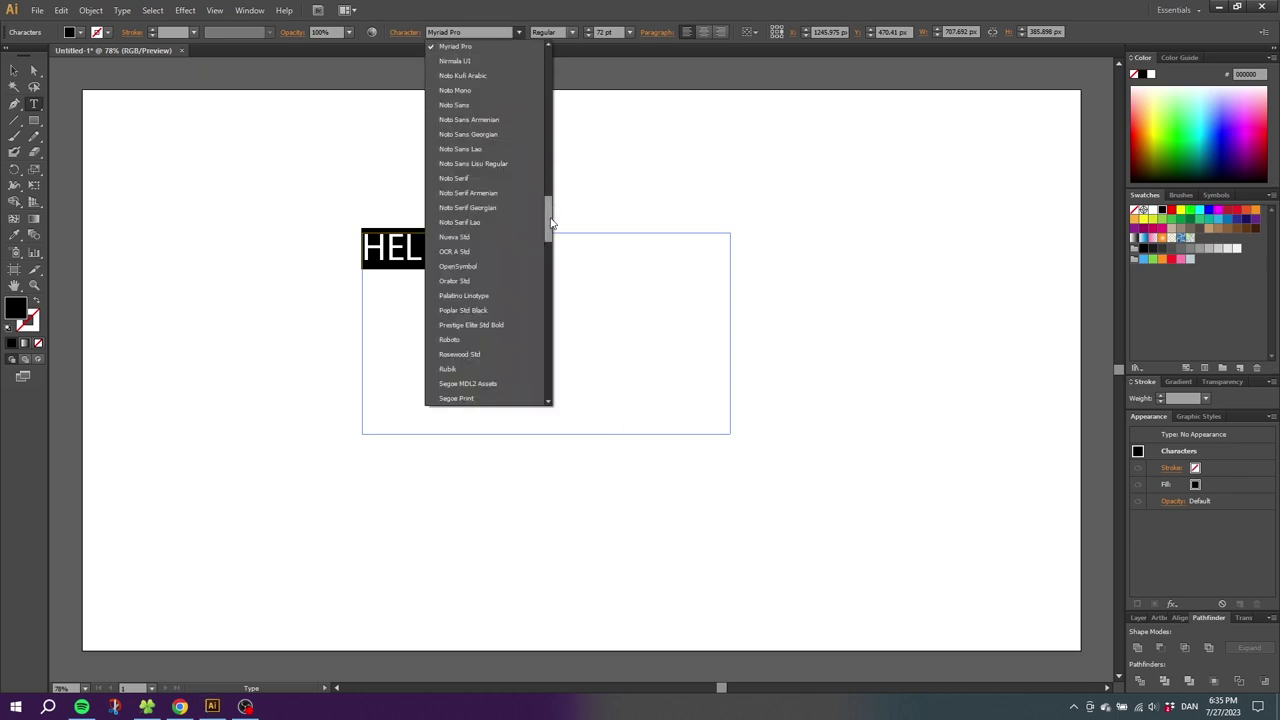
left_click_drag(549, 206, 549, 62)
left_click(491, 76)
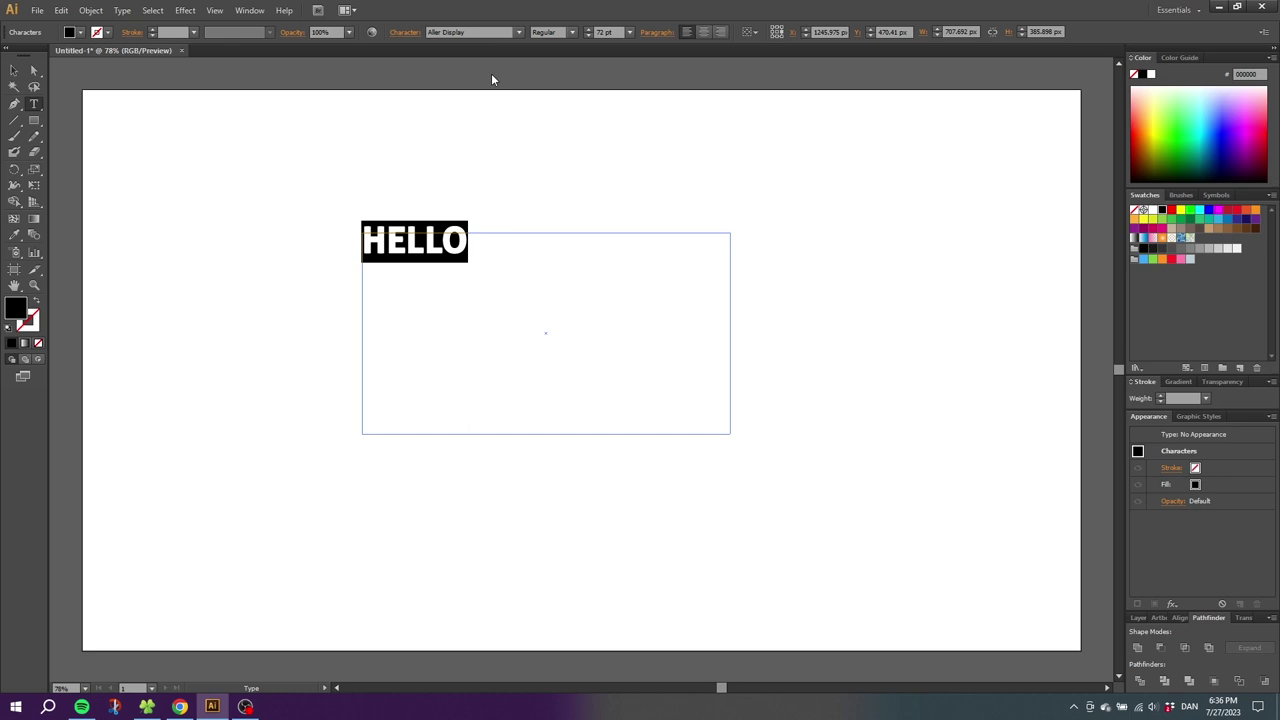
left_click(13, 70)
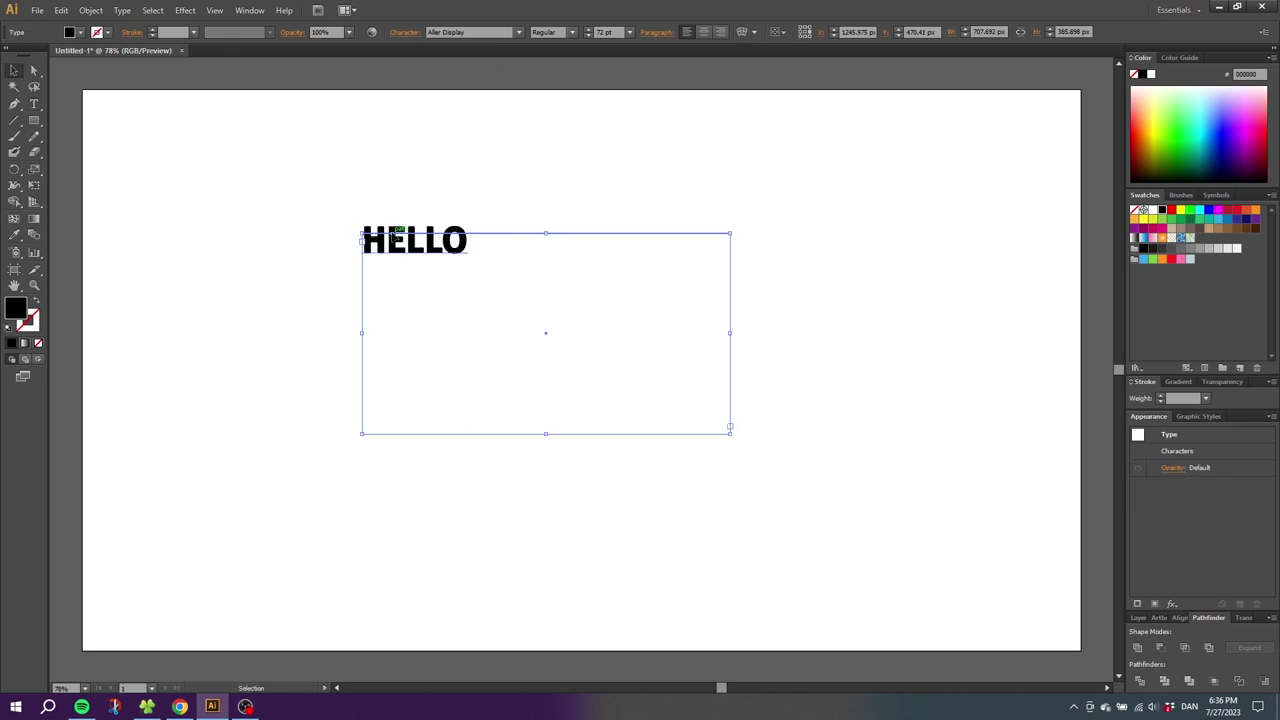
right_click(409, 245)
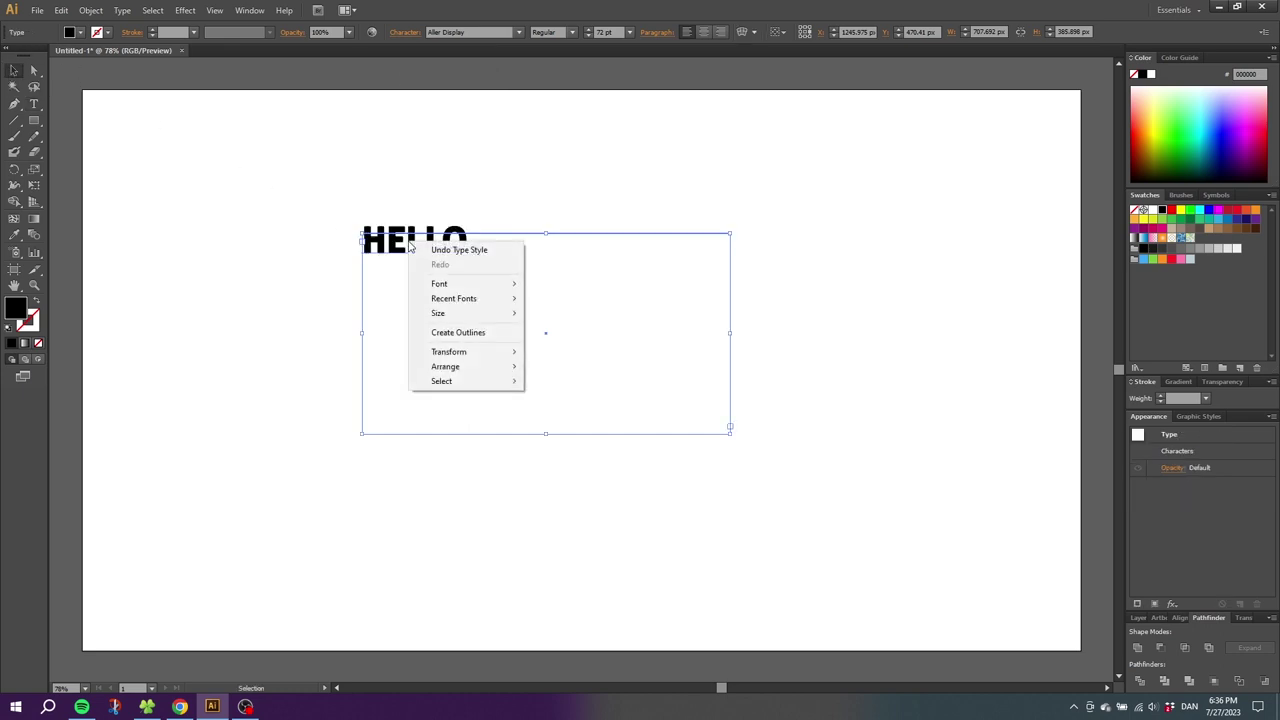
Step: Create outlines from HELLO and scale the group up to about 625 by 170 px
left_click(450, 336)
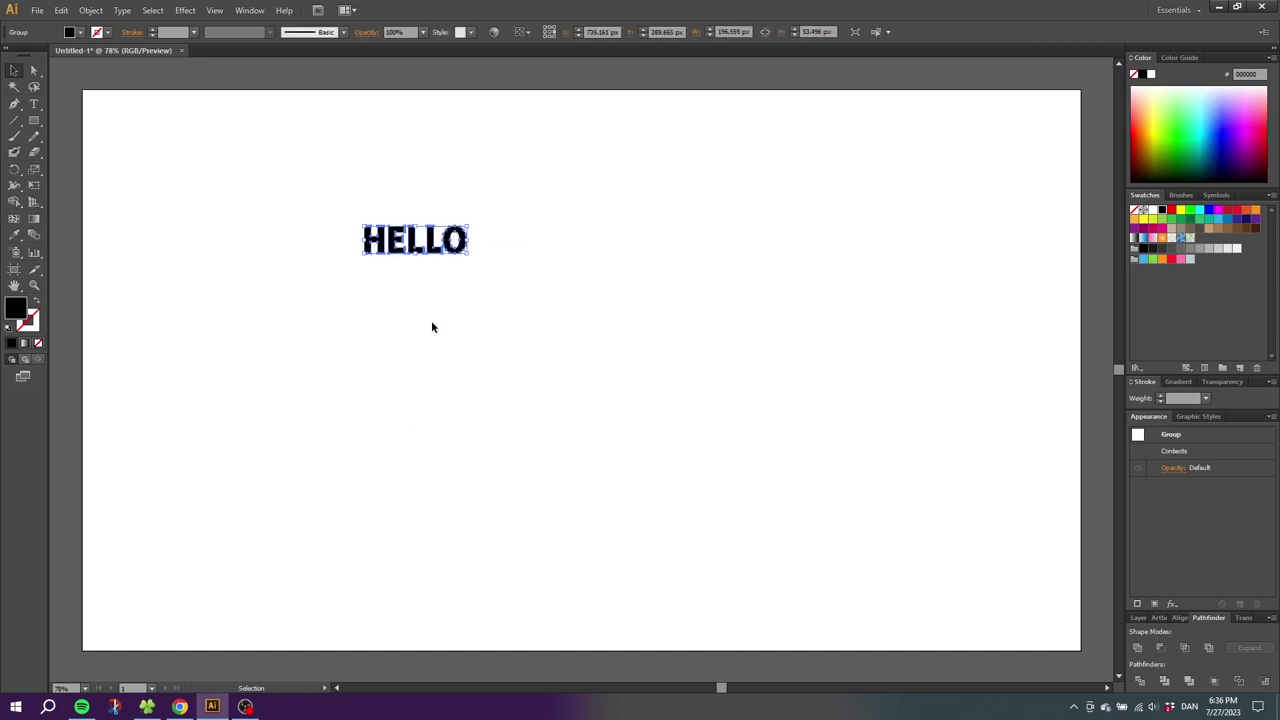
left_click_drag(467, 253, 685, 377)
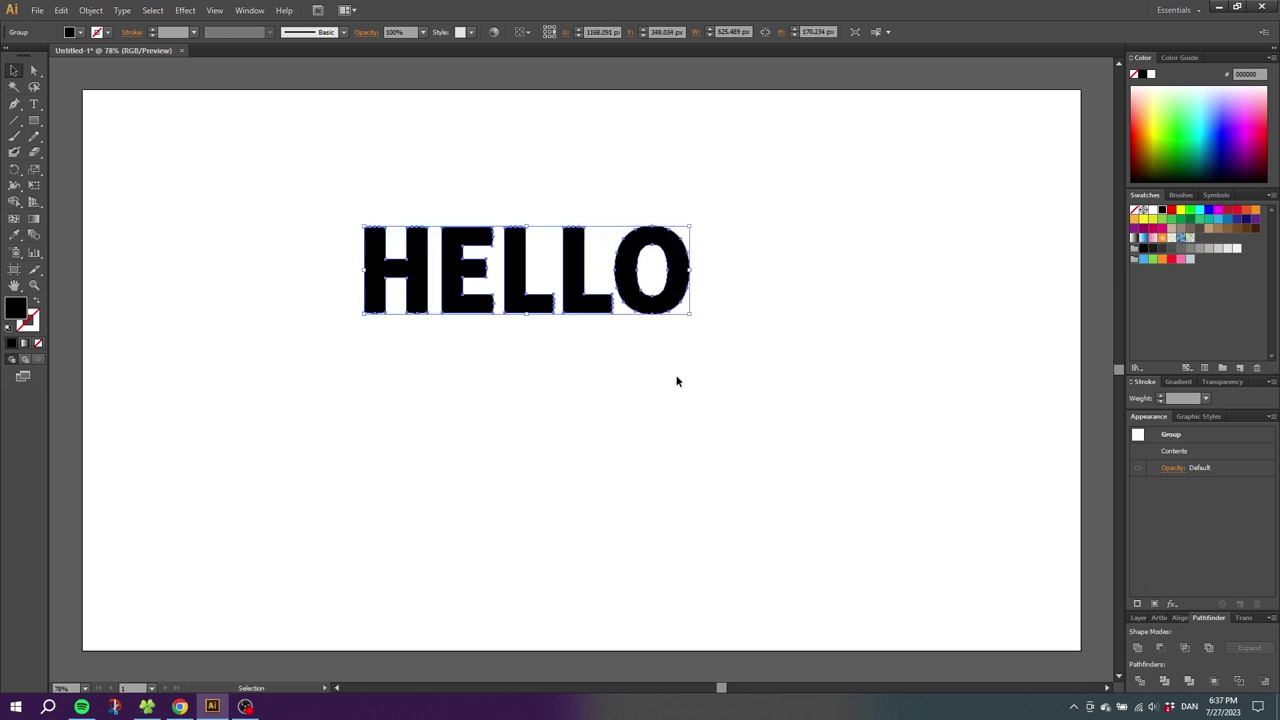
right_click(578, 258)
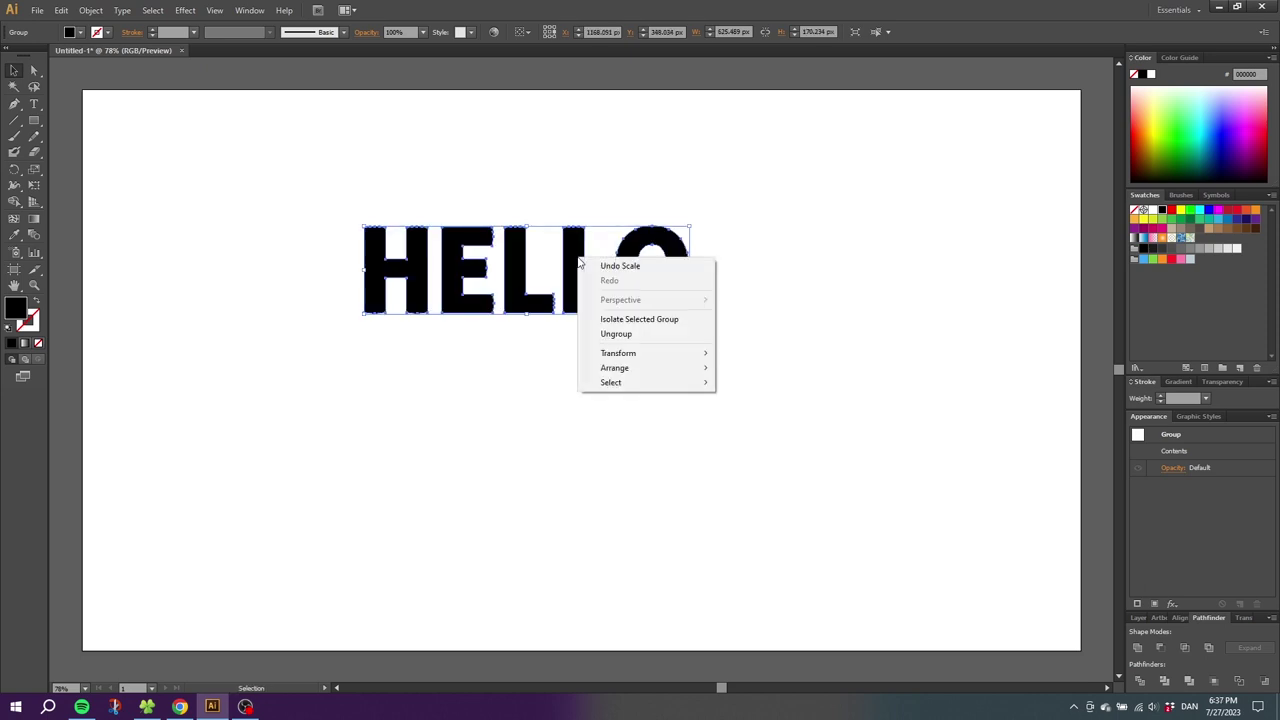
Step: Ungroup the outlined HELLO into separate letters, then reselect all five letters
left_click(610, 334)
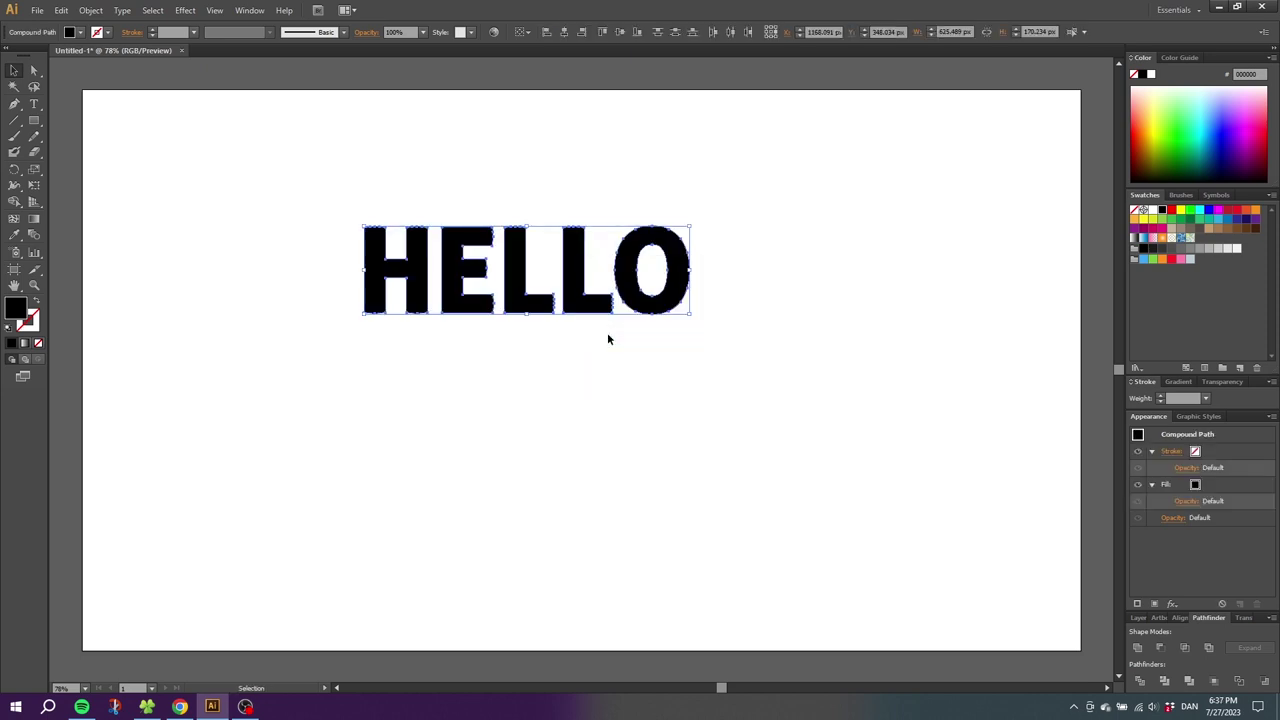
left_click_drag(604, 327, 577, 283)
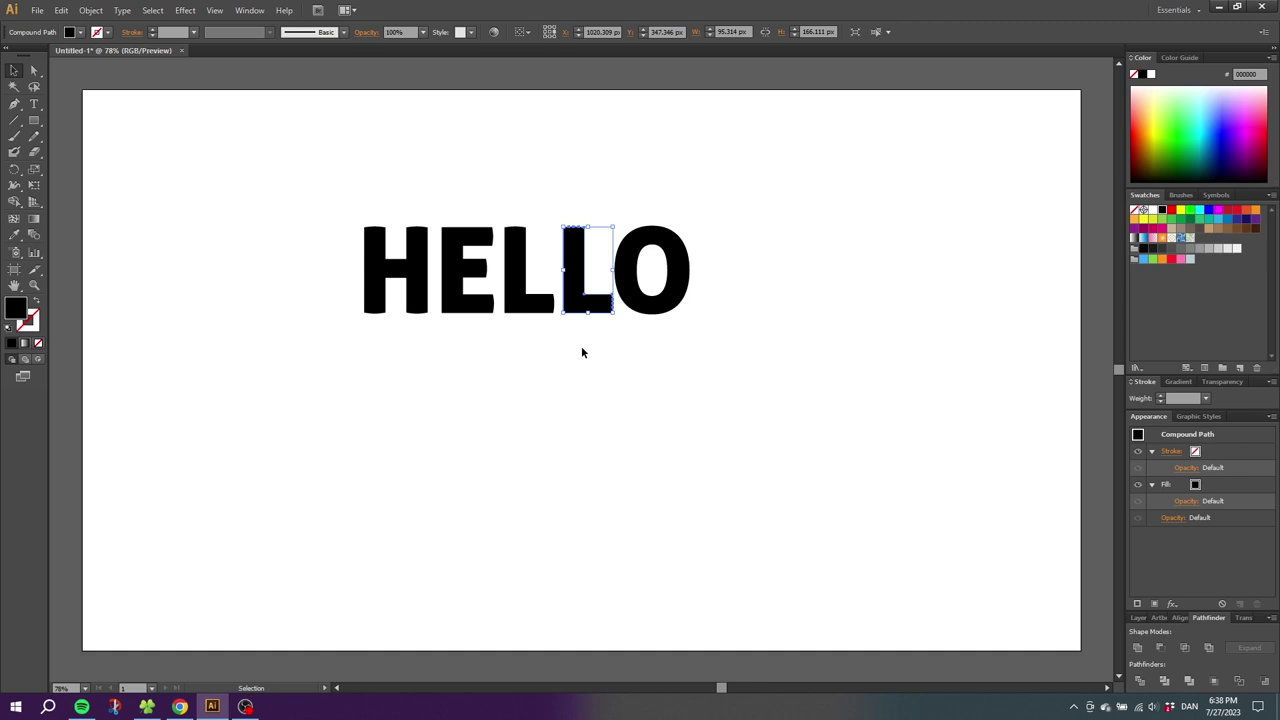
left_click_drag(366, 191, 772, 332)
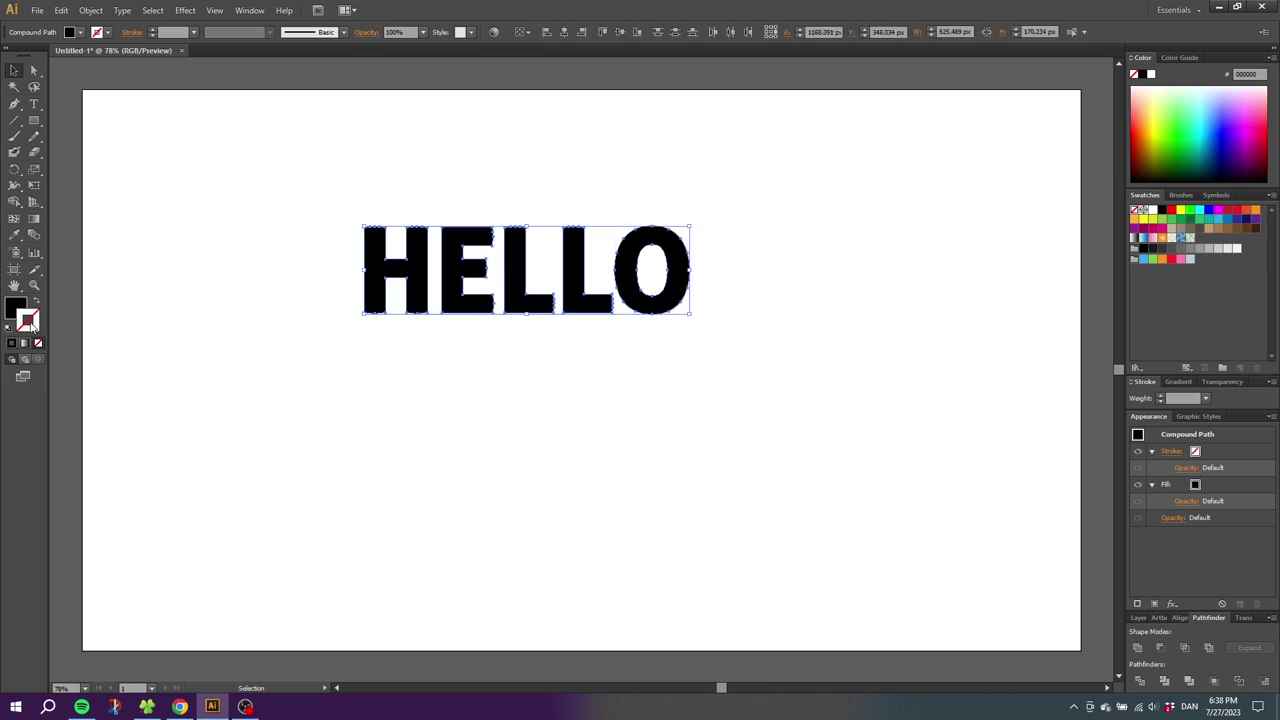
Step: Give the letters a white stroke and raise its weight to 13 pt
left_click(1150, 211)
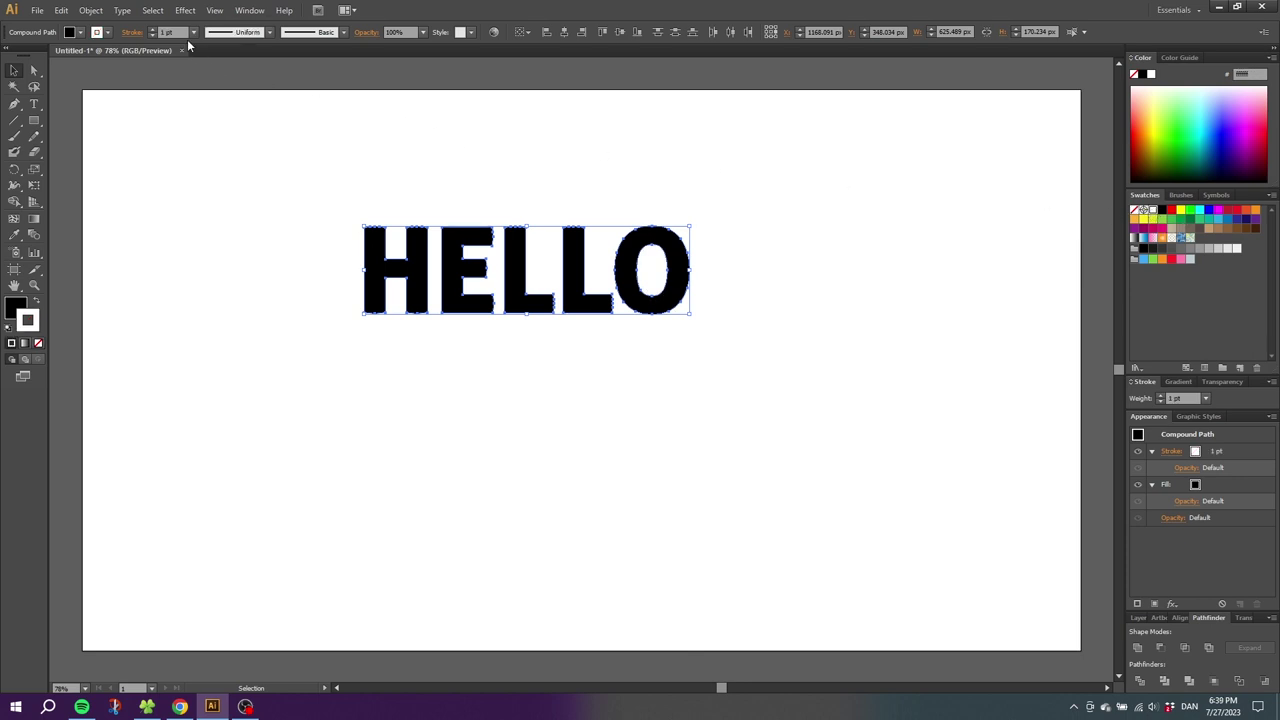
left_click(154, 29)
left_click(154, 29)
left_click(154, 29)
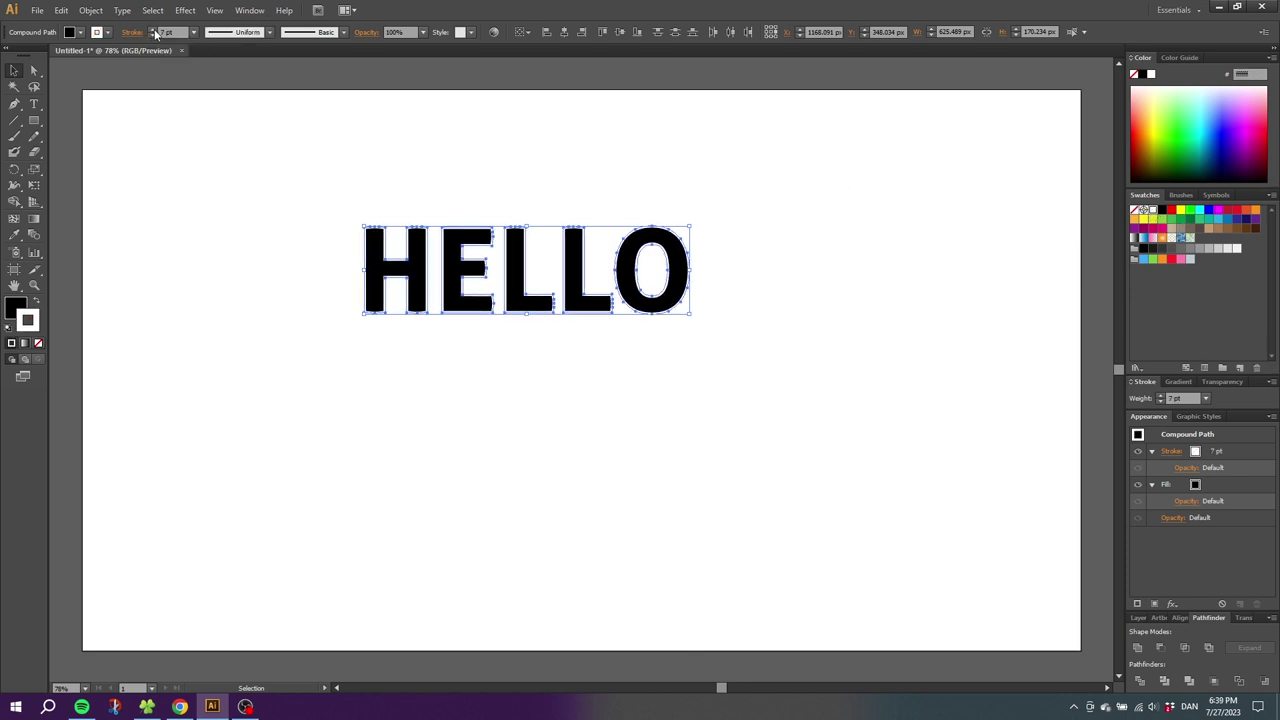
left_click(154, 29)
left_click(154, 29)
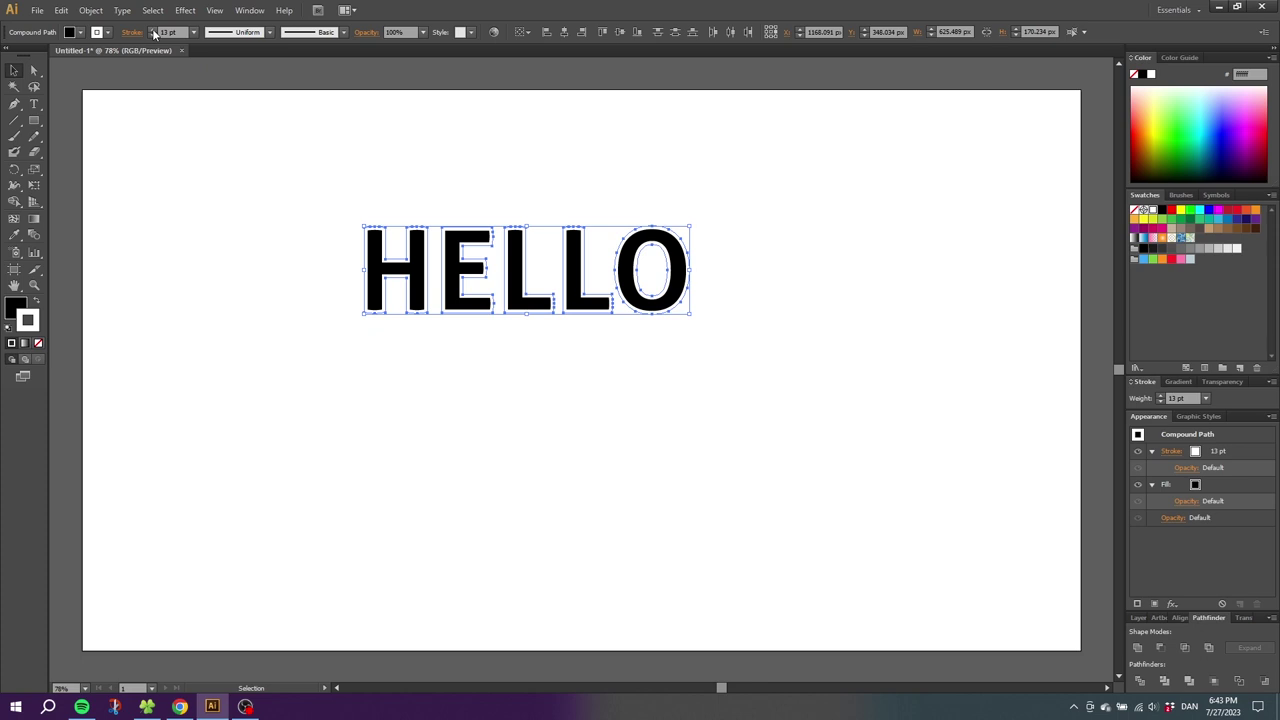
left_click(464, 239)
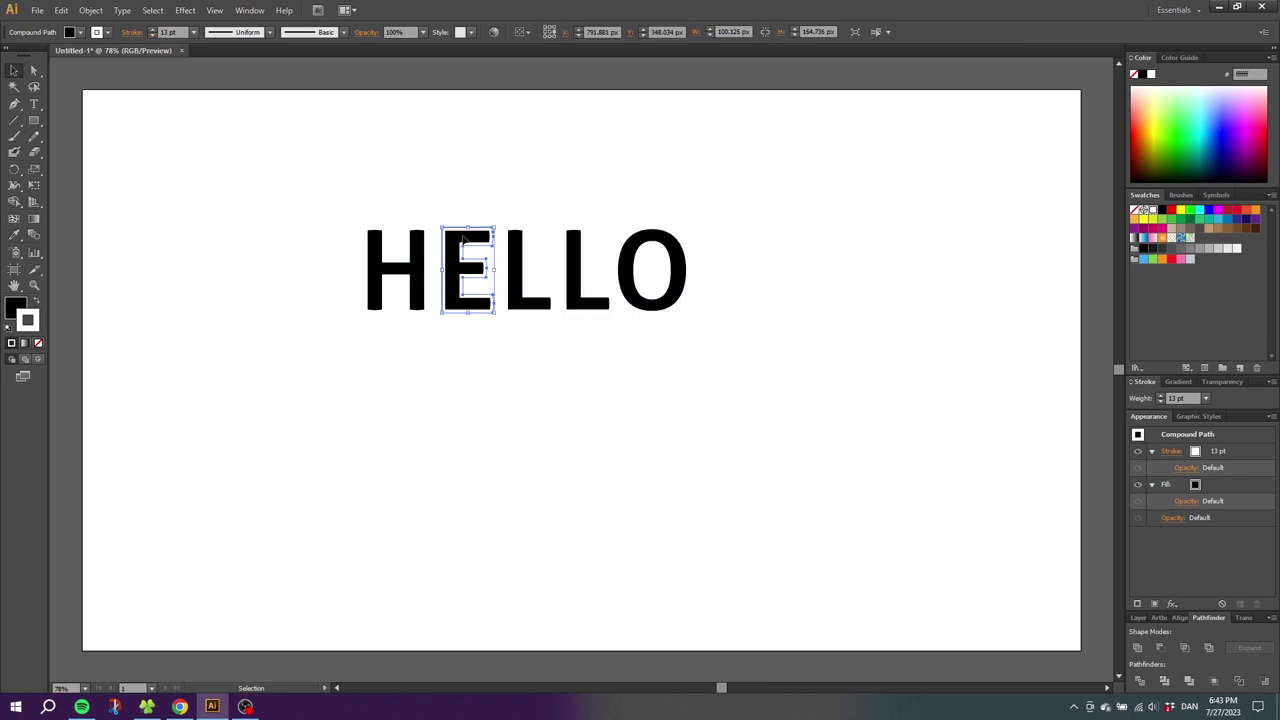
Step: Lower the E, tuck the second L under the first L, and move the O left
mouse_move(464, 239)
left_mouse_down()
mouse_move(443, 275)
mouse_move(464, 242)
left_mouse_up()
left_click_drag(575, 255, 497, 287)
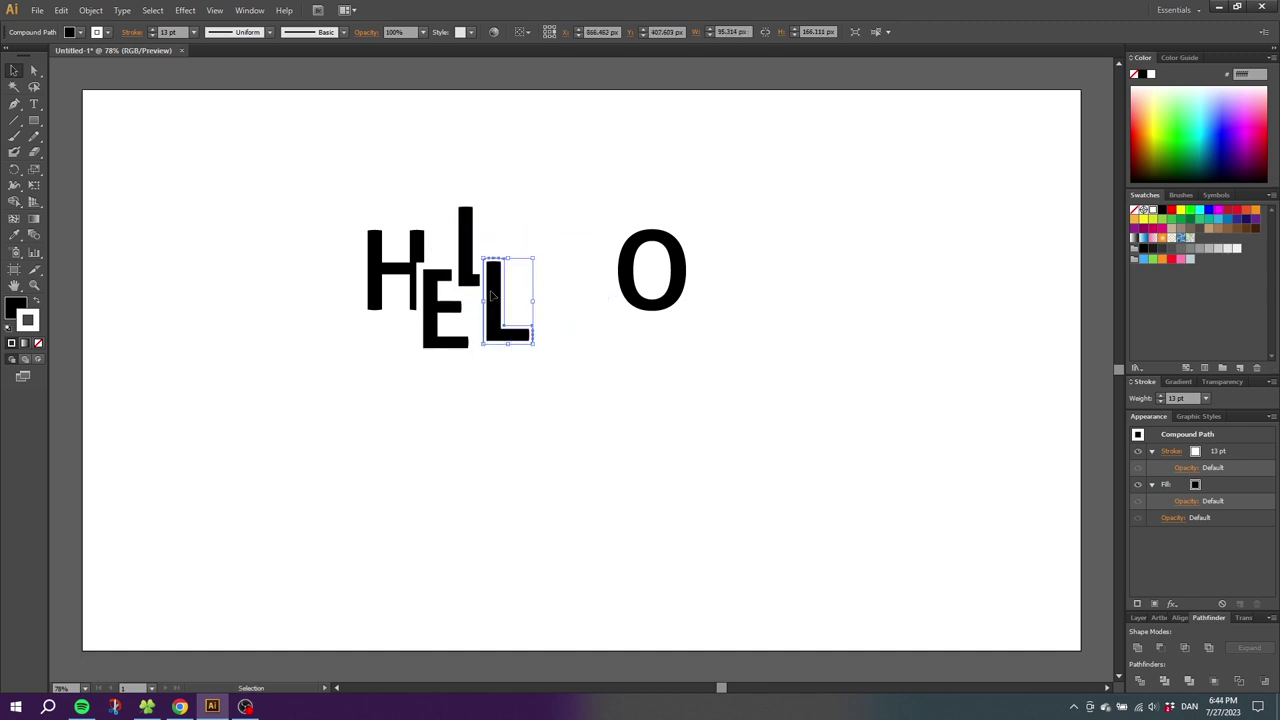
left_click_drag(624, 272, 508, 268)
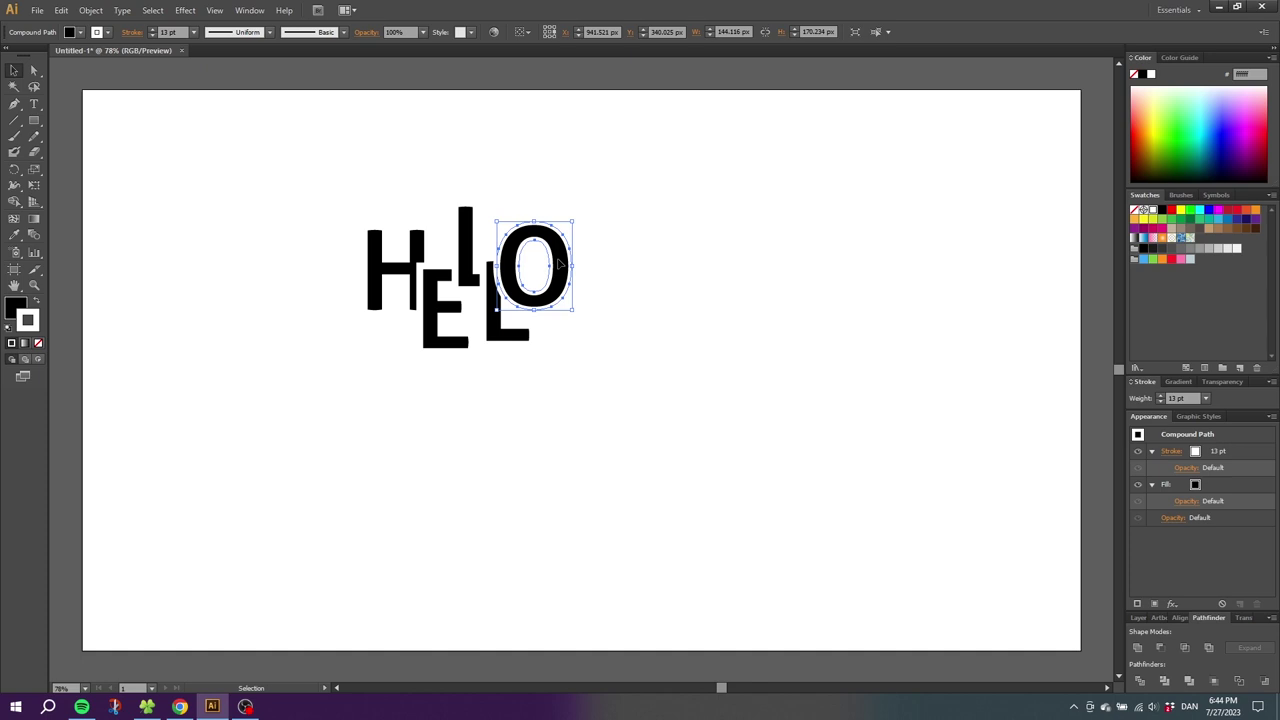
Step: Reduce the stroke weight of all five letters to 9 pt
left_click_drag(589, 175, 375, 300)
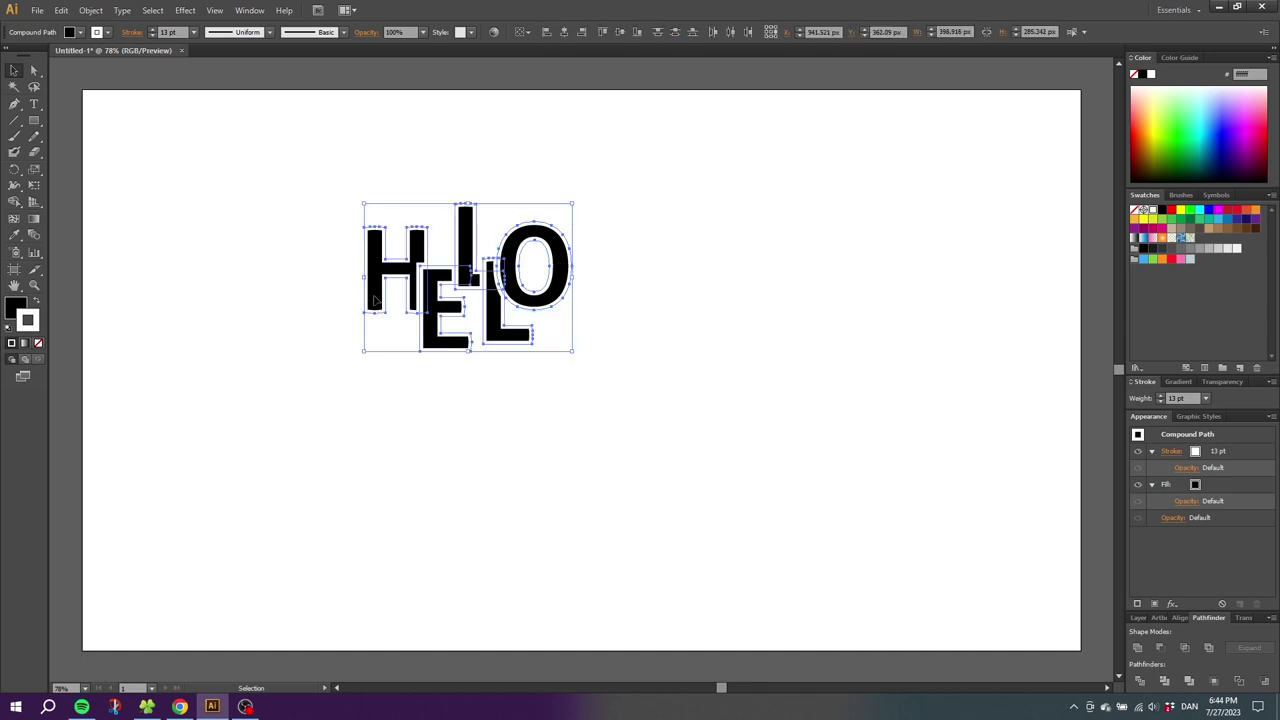
left_click(152, 35)
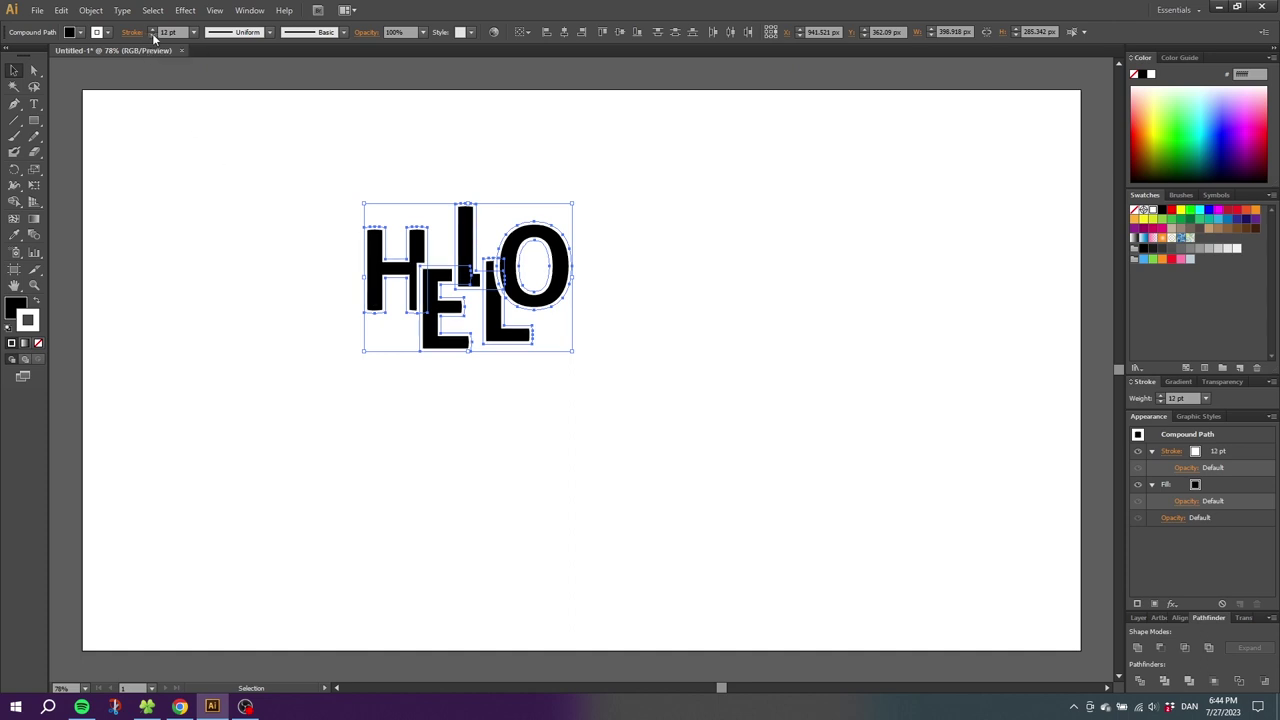
left_click(152, 35)
left_click(152, 35)
left_click(152, 35)
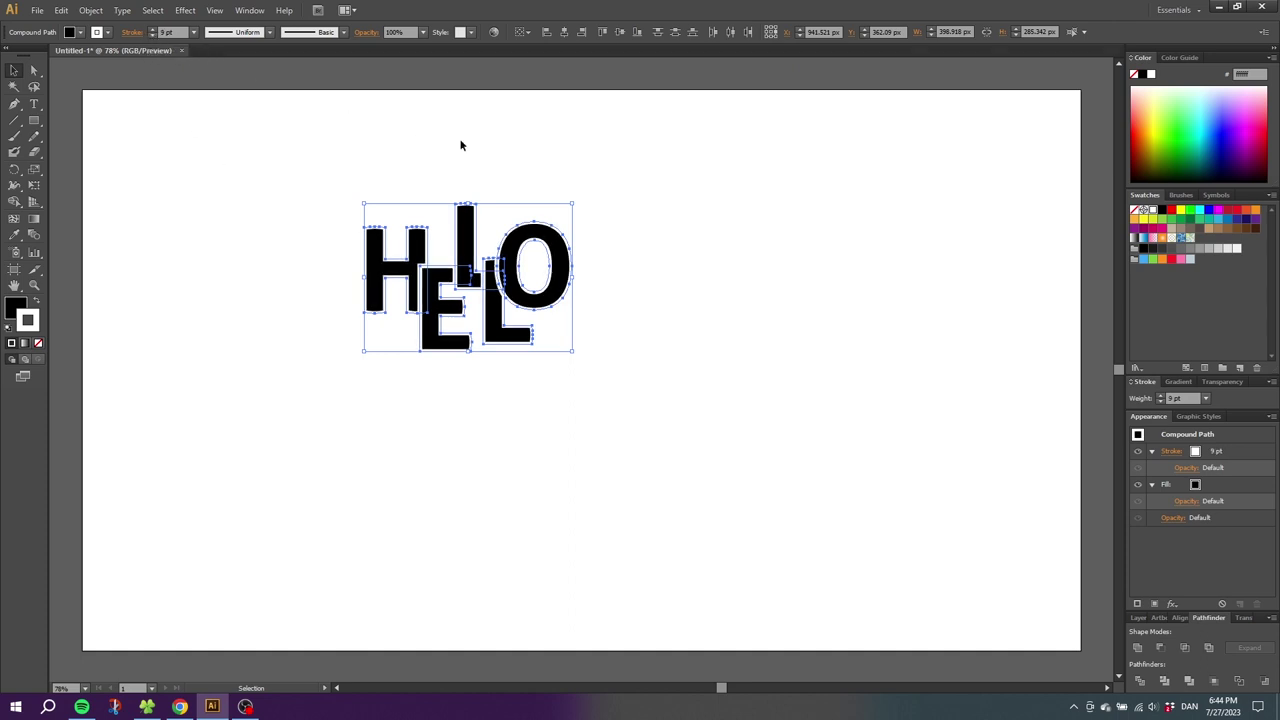
left_click(500, 187)
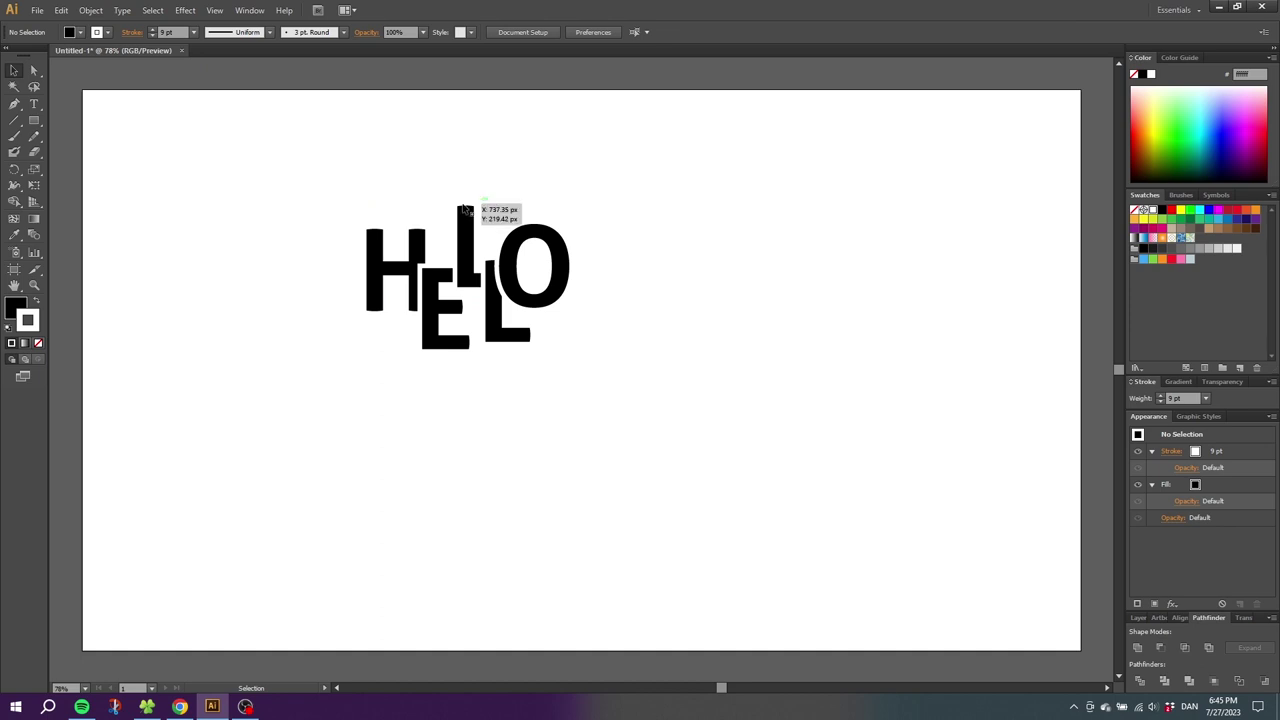
Step: Rotate the H about 3.5°, the E slightly, and the first L about 3.4°
left_click(398, 262)
left_click_drag(431, 228, 436, 224)
left_click(445, 330)
left_click_drag(476, 264, 486, 262)
left_click(468, 240)
left_click_drag(504, 206, 509, 196)
Step: Tilt the second L slightly, then select the O together with the second L
left_click(505, 320)
left_click_drag(532, 256, 577, 220)
left_click(540, 270)
left_click(588, 201)
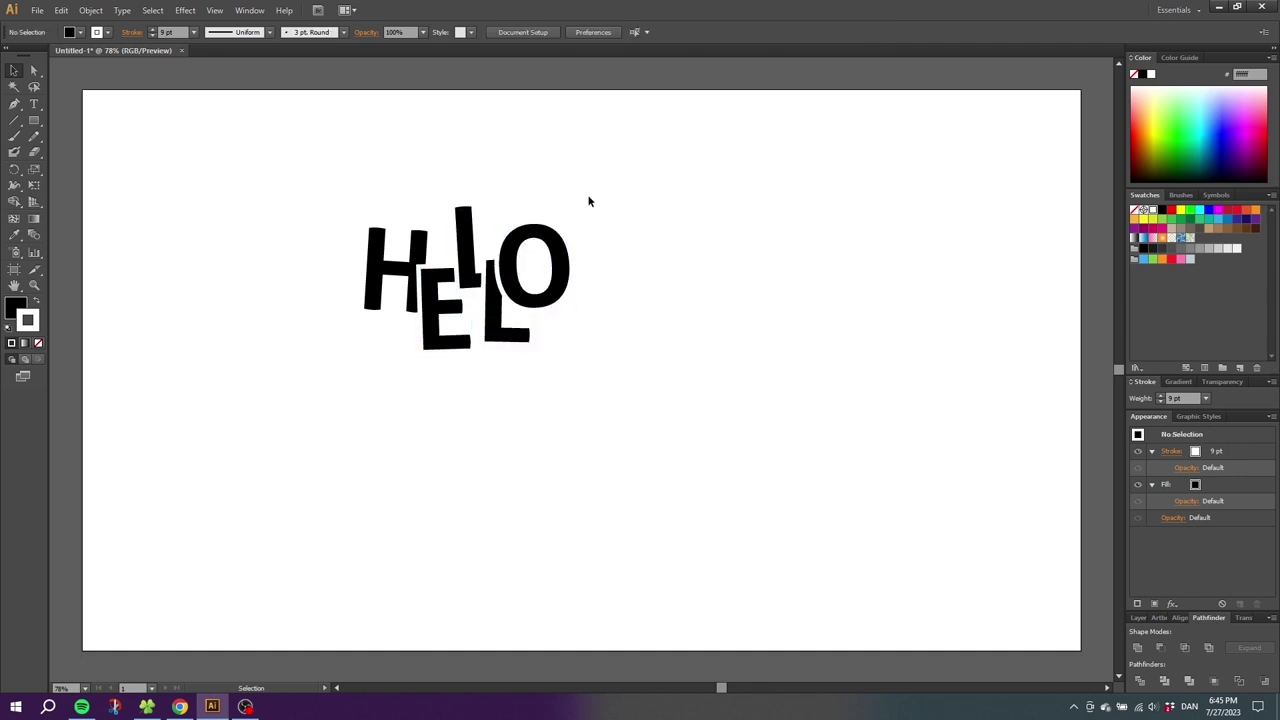
left_click(500, 286)
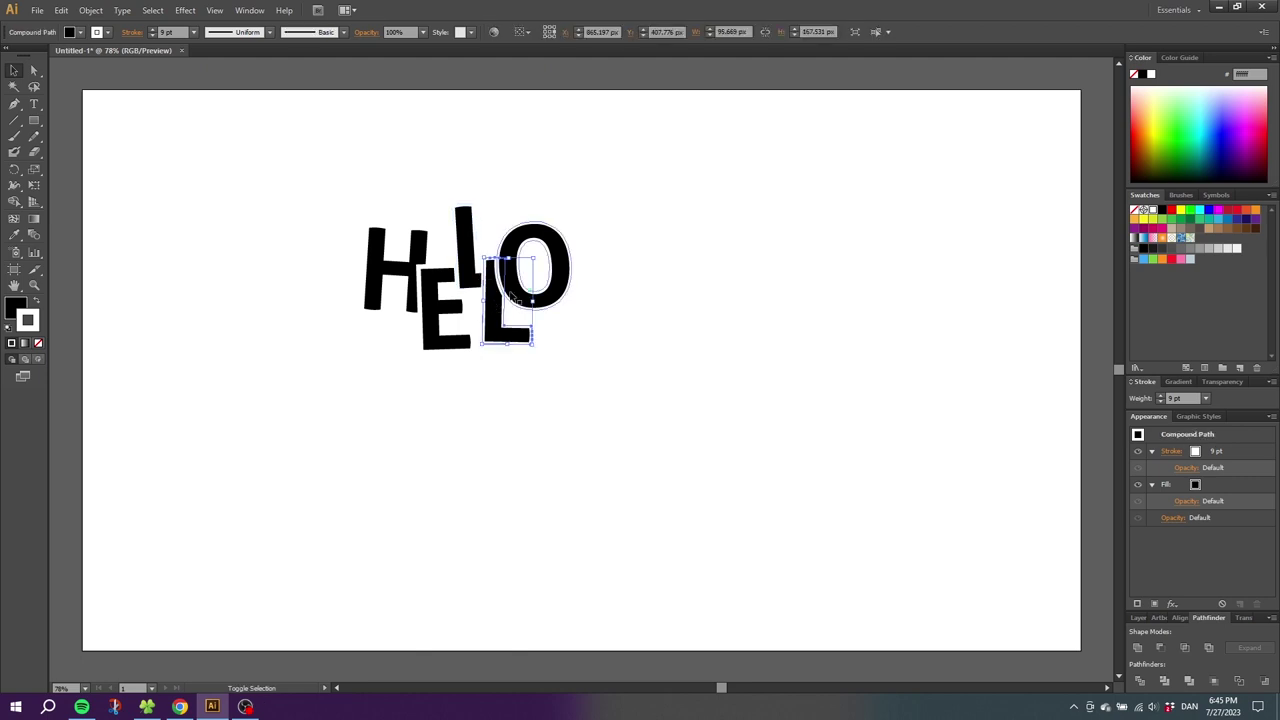
left_click(512, 300, "shift")
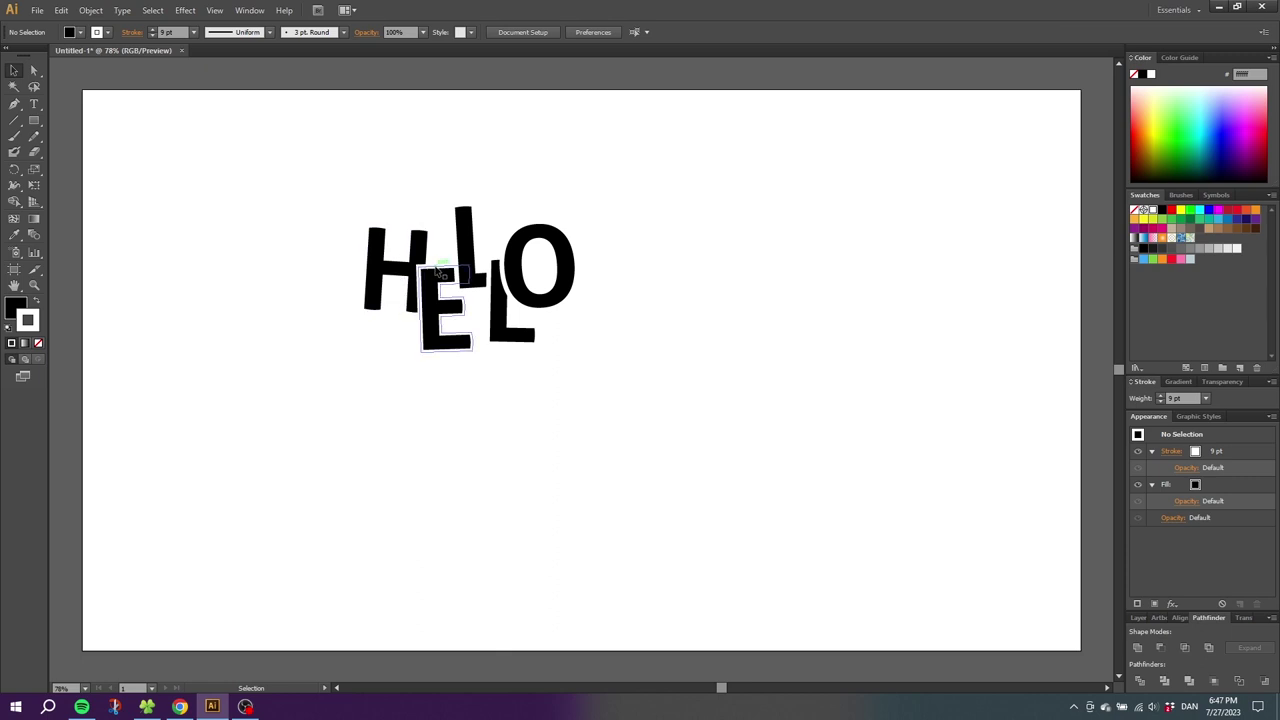
Step: Bring the H to the front so it overlaps the E, then deselect it
left_click(426, 258)
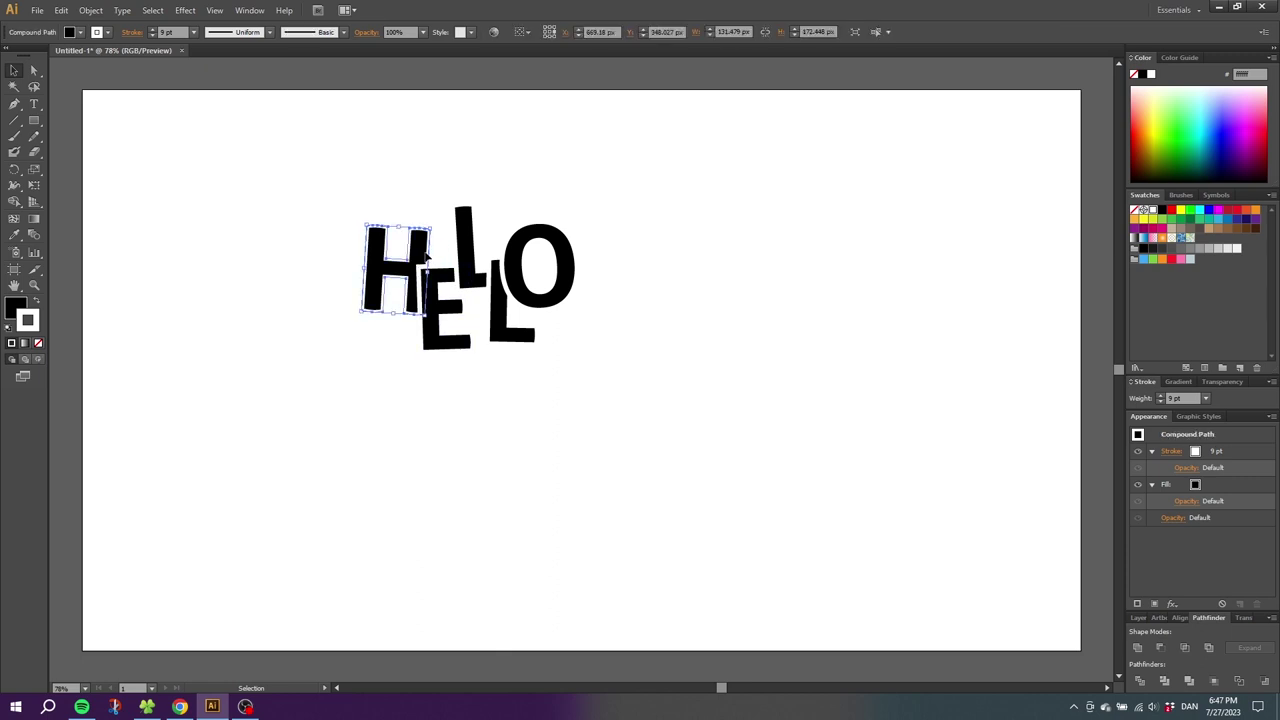
right_click(426, 259)
mouse_move(489, 363)
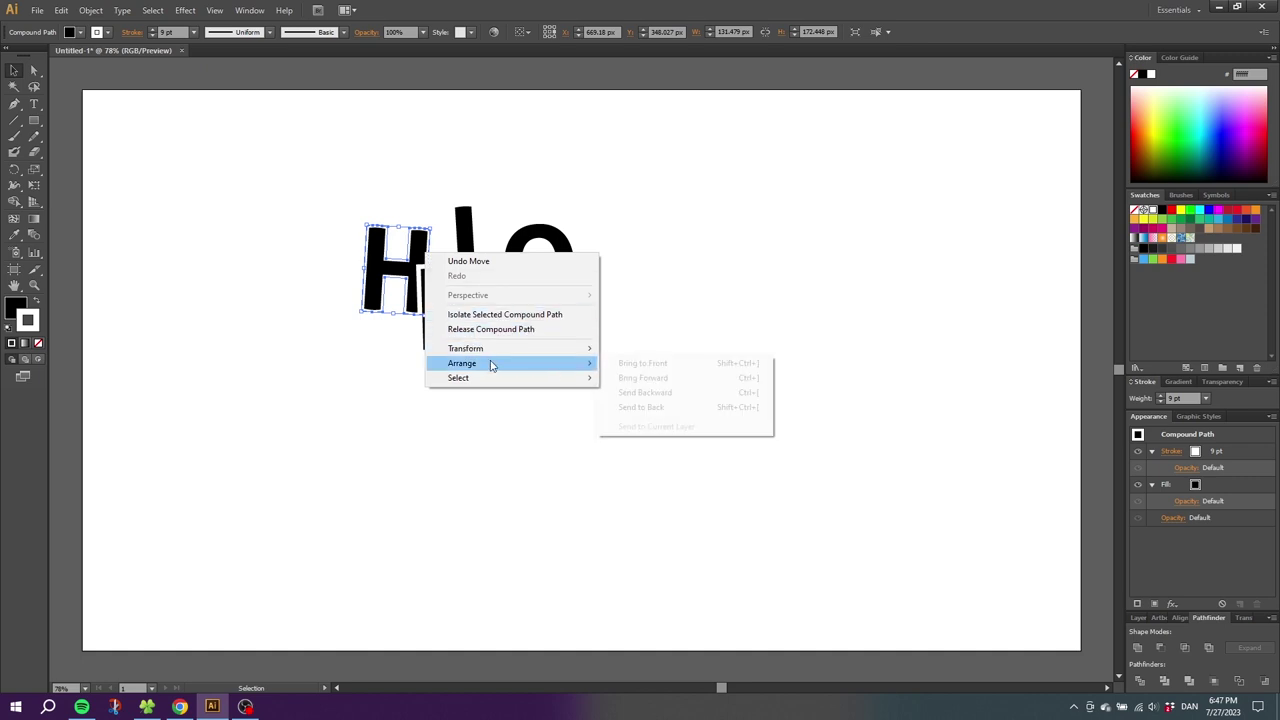
left_click(625, 364)
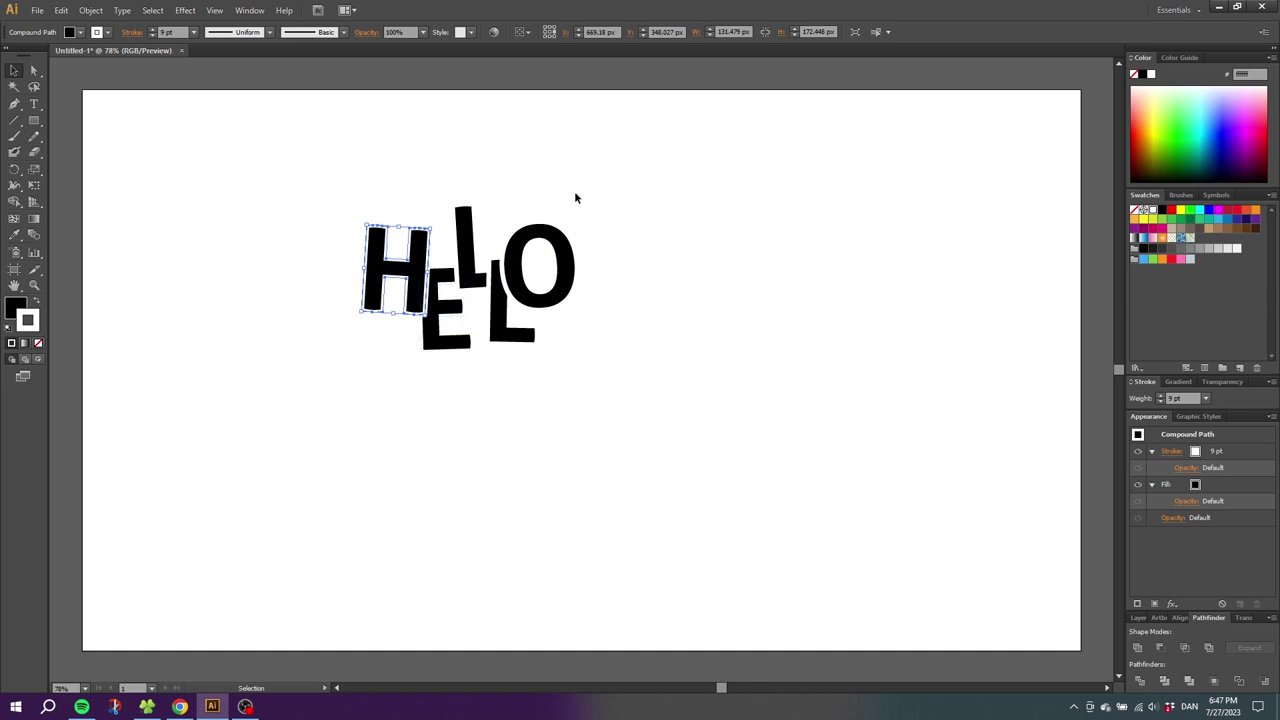
left_click(463, 188)
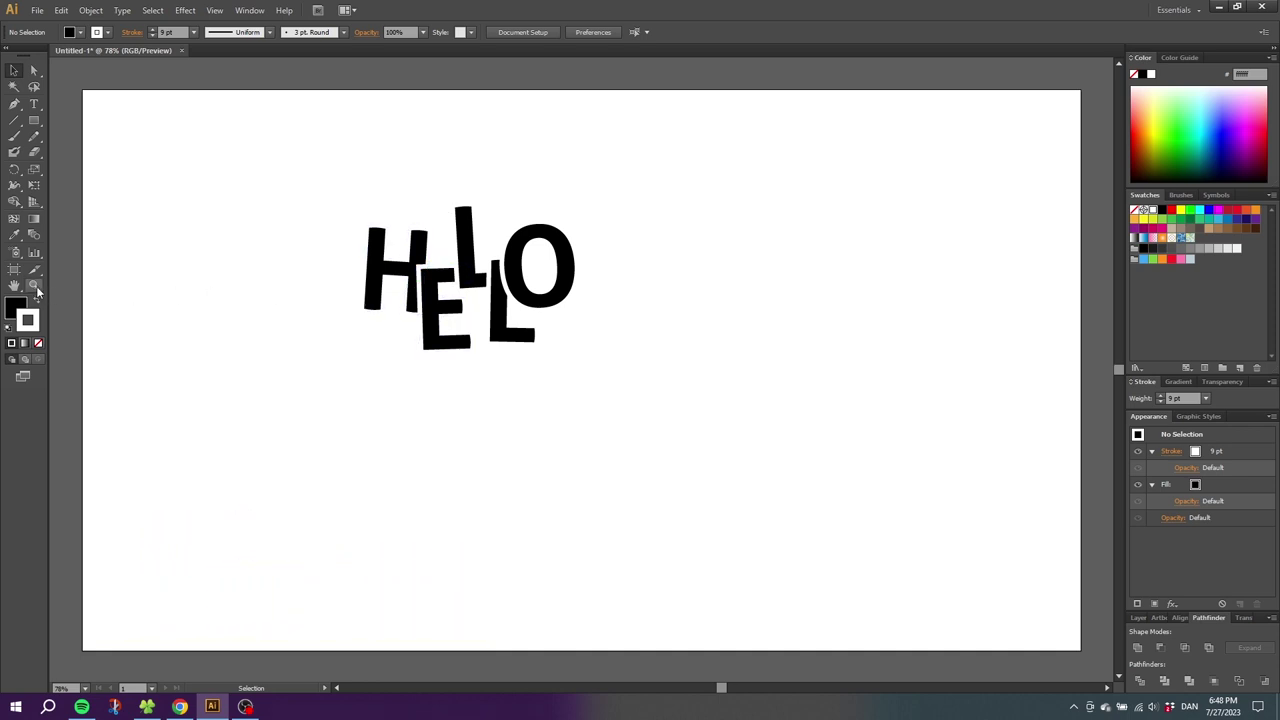
Step: Zoom in on HELLO, select all letters and expand both fill and stroke
key("z")
left_click_drag(308, 167, 616, 378)
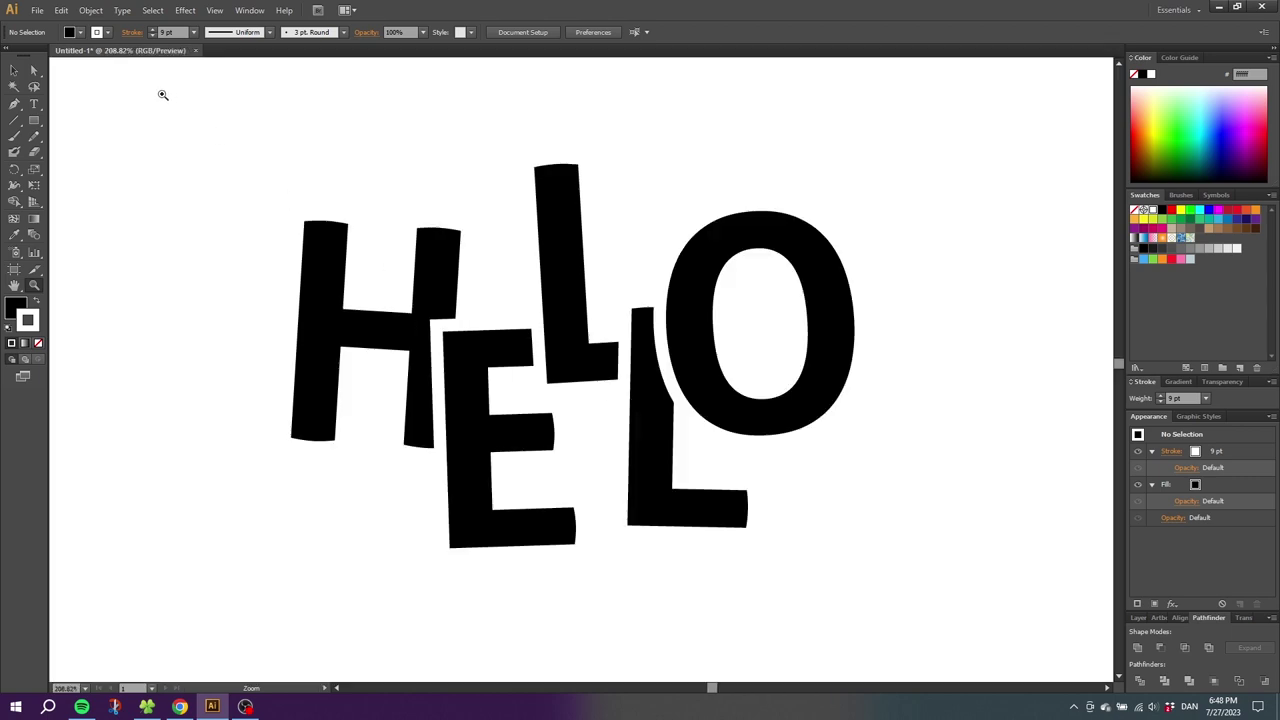
key("v")
left_click_drag(234, 114, 917, 520)
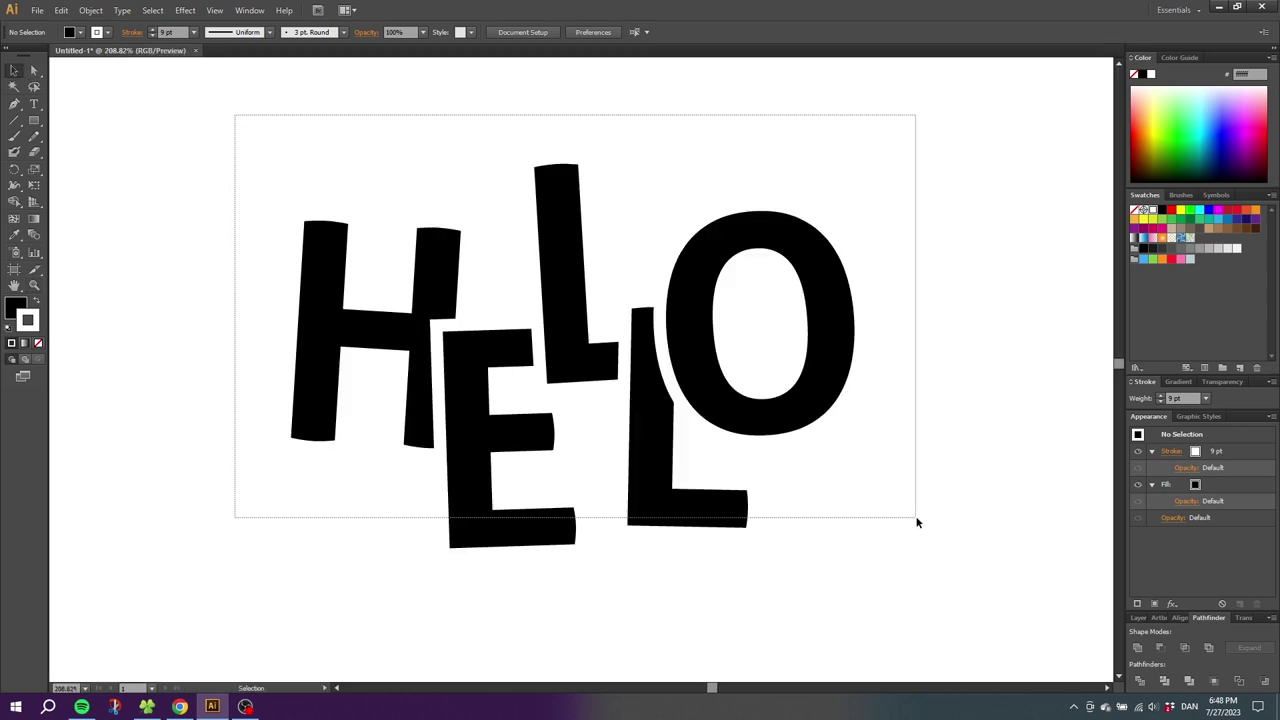
left_click(92, 10)
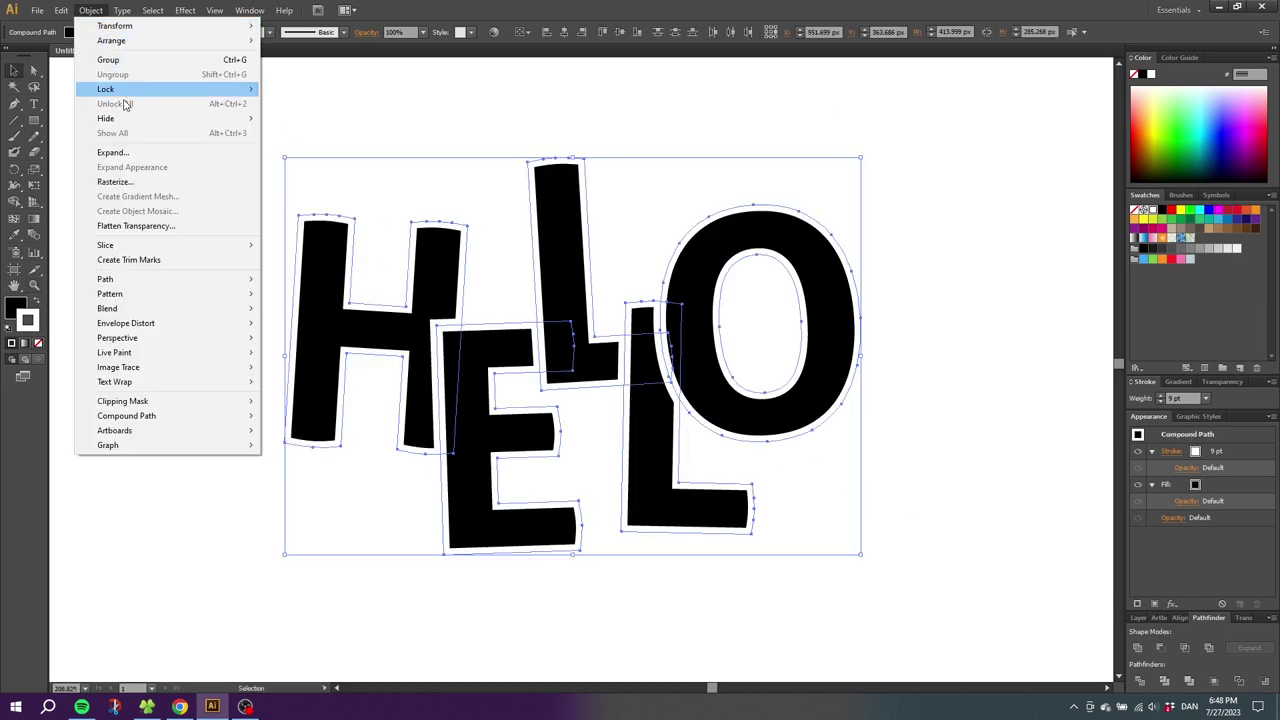
left_click(133, 153)
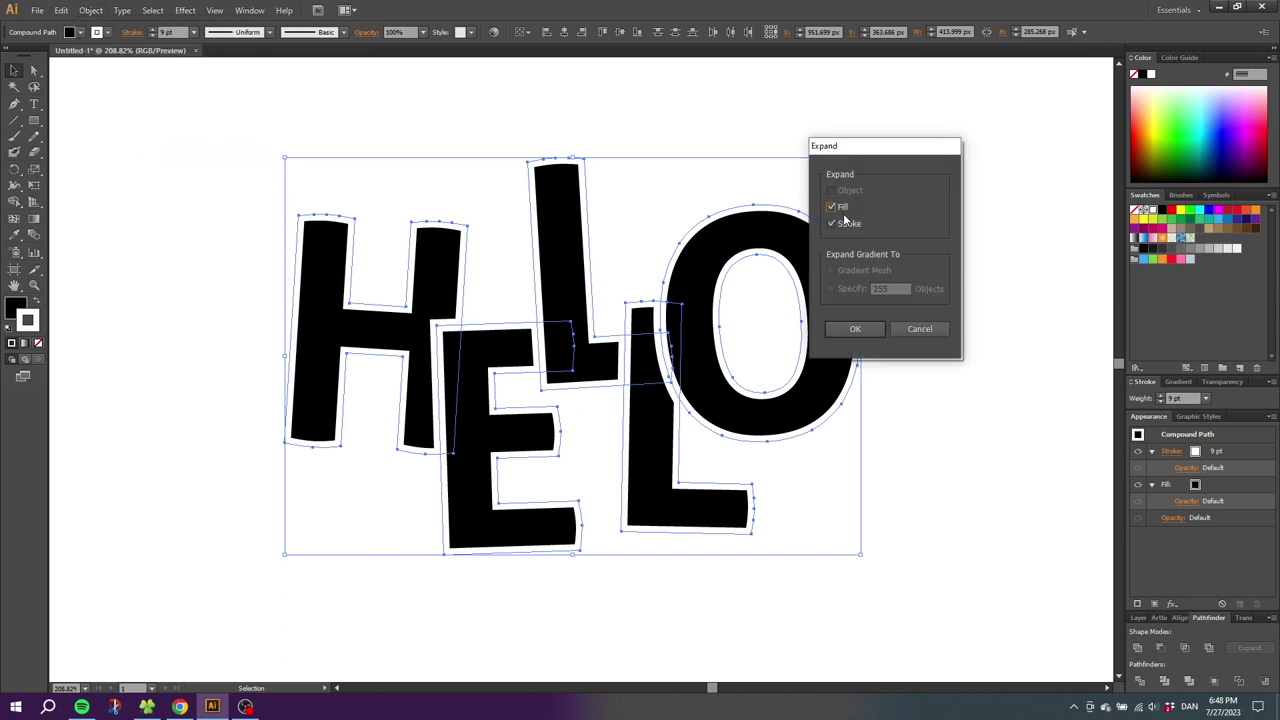
left_click(850, 329)
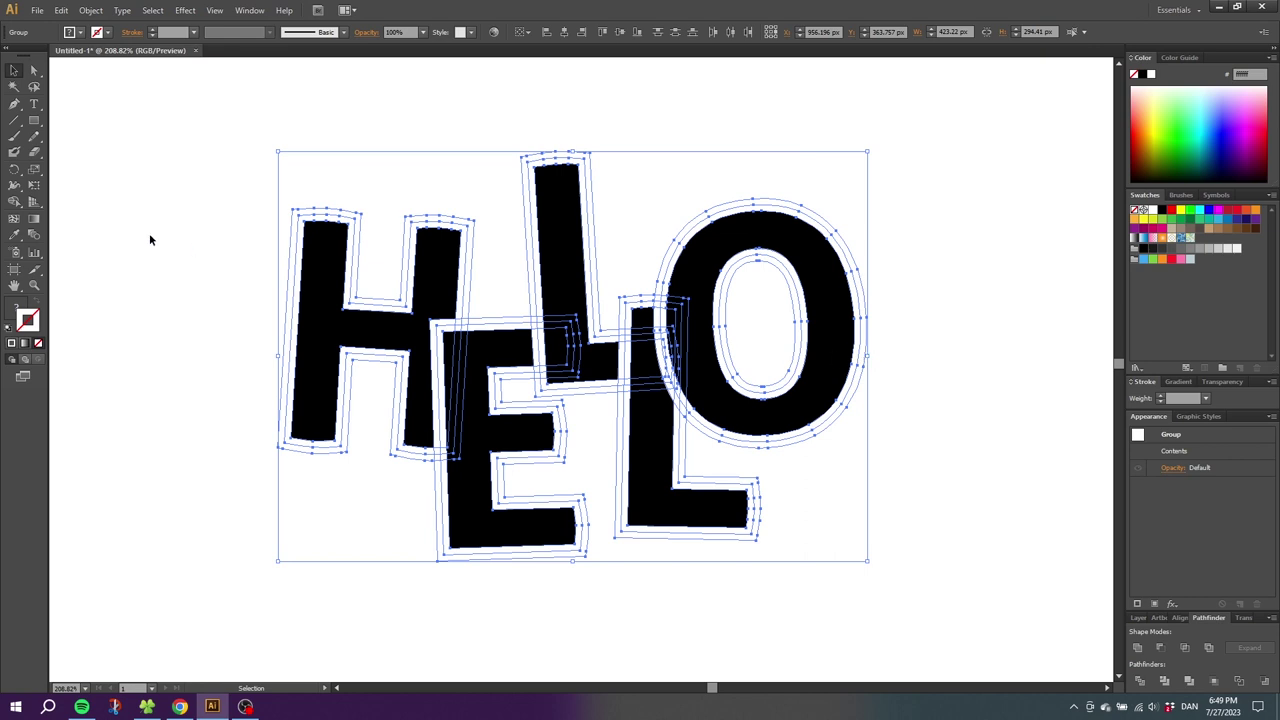
Step: With Shape Builder, merge the H, E, both Ls and O, removing the O's inner outlines
left_click(20, 205)
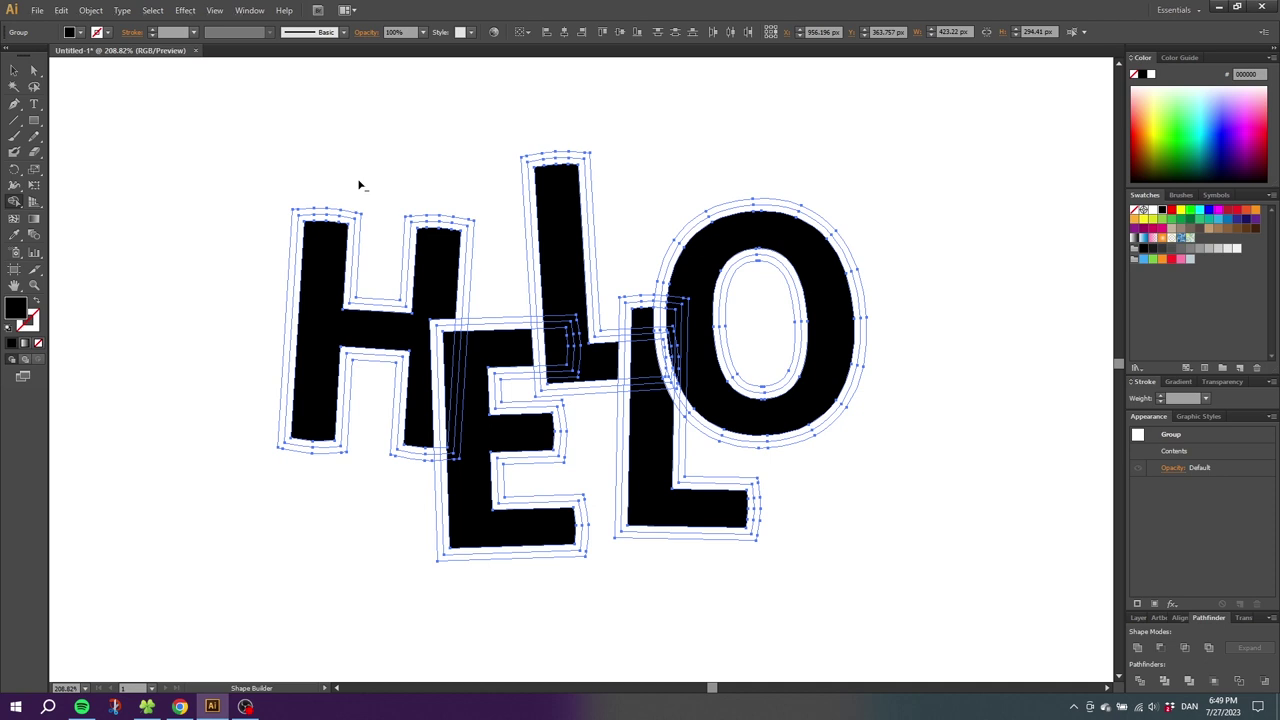
left_click(343, 222)
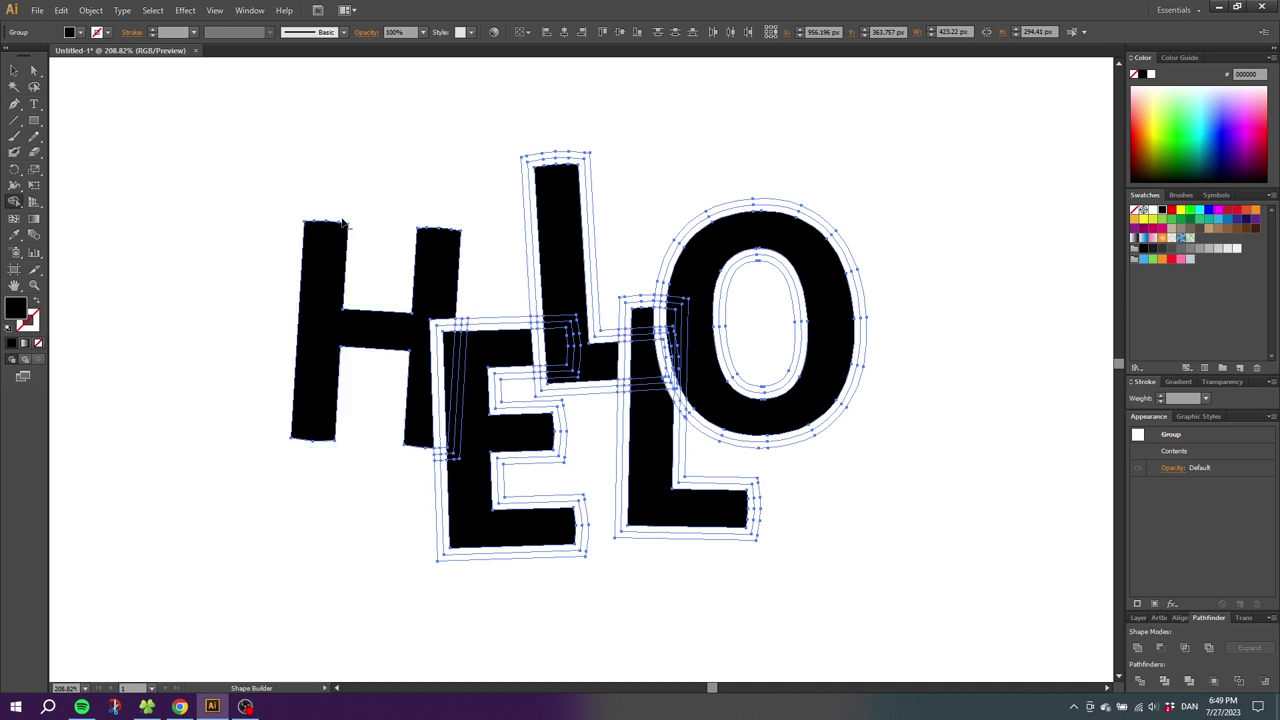
left_click(436, 458)
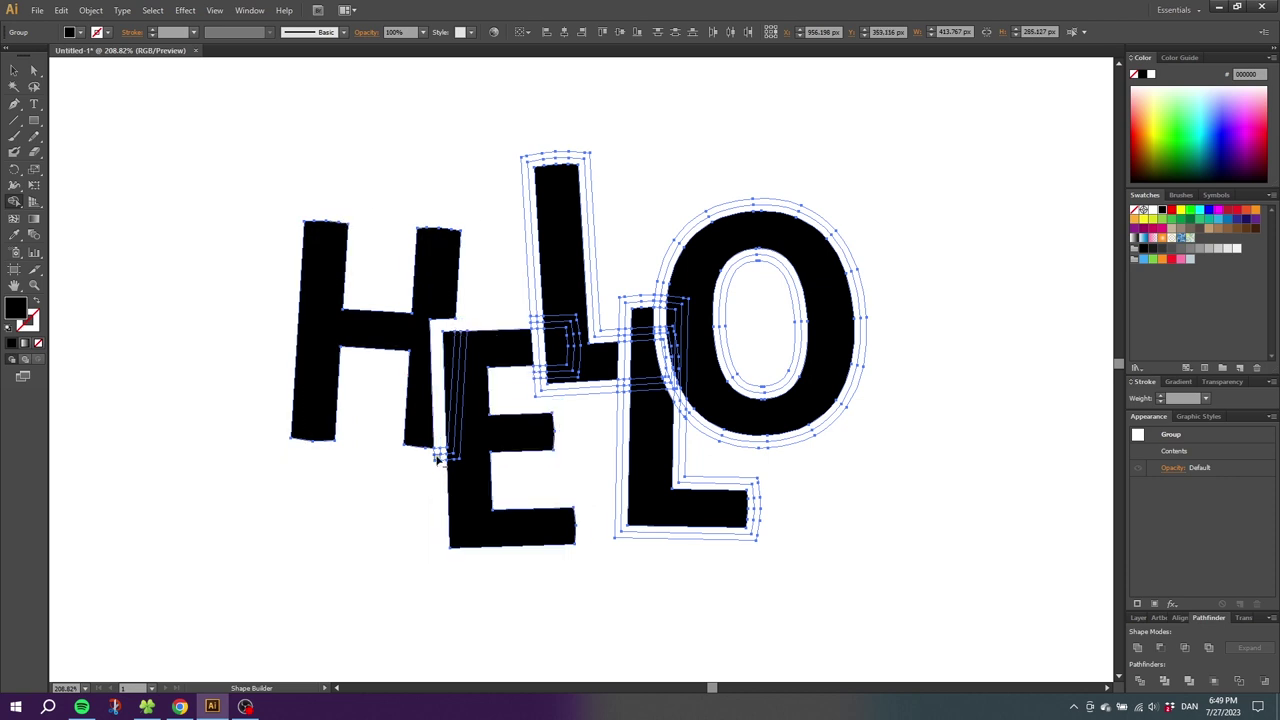
left_click(533, 330)
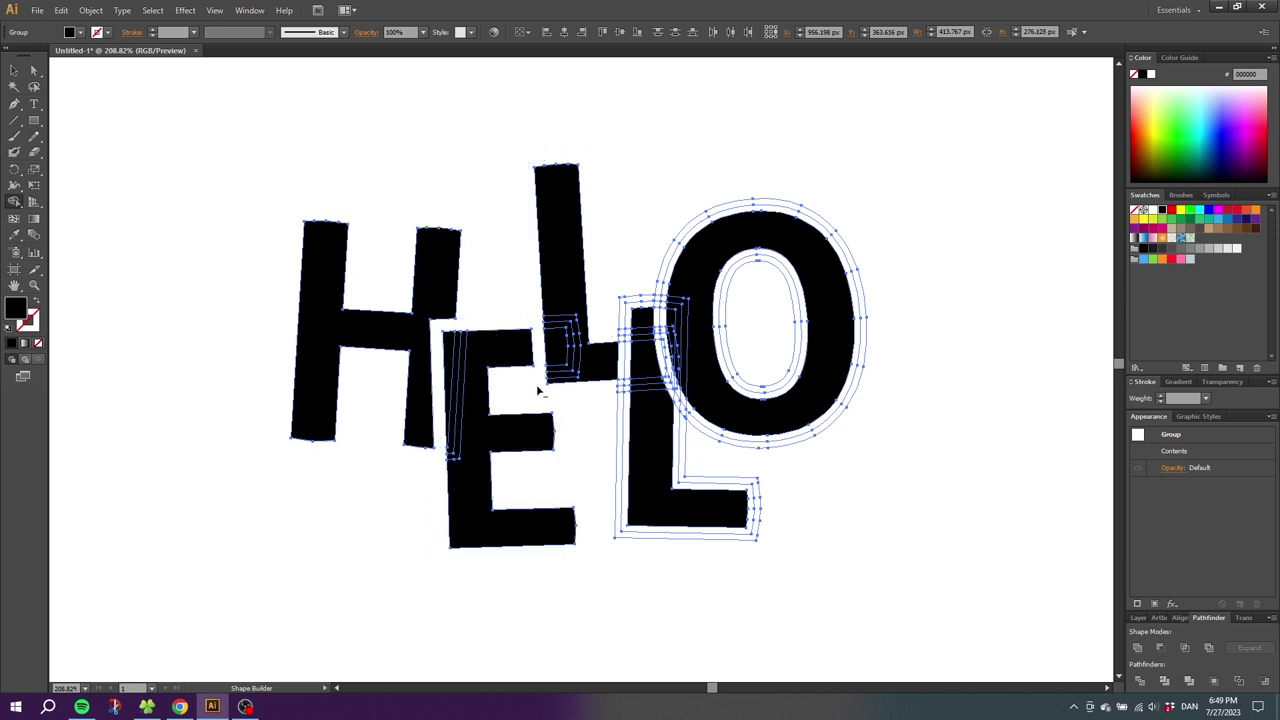
left_click(620, 395)
left_click(668, 395)
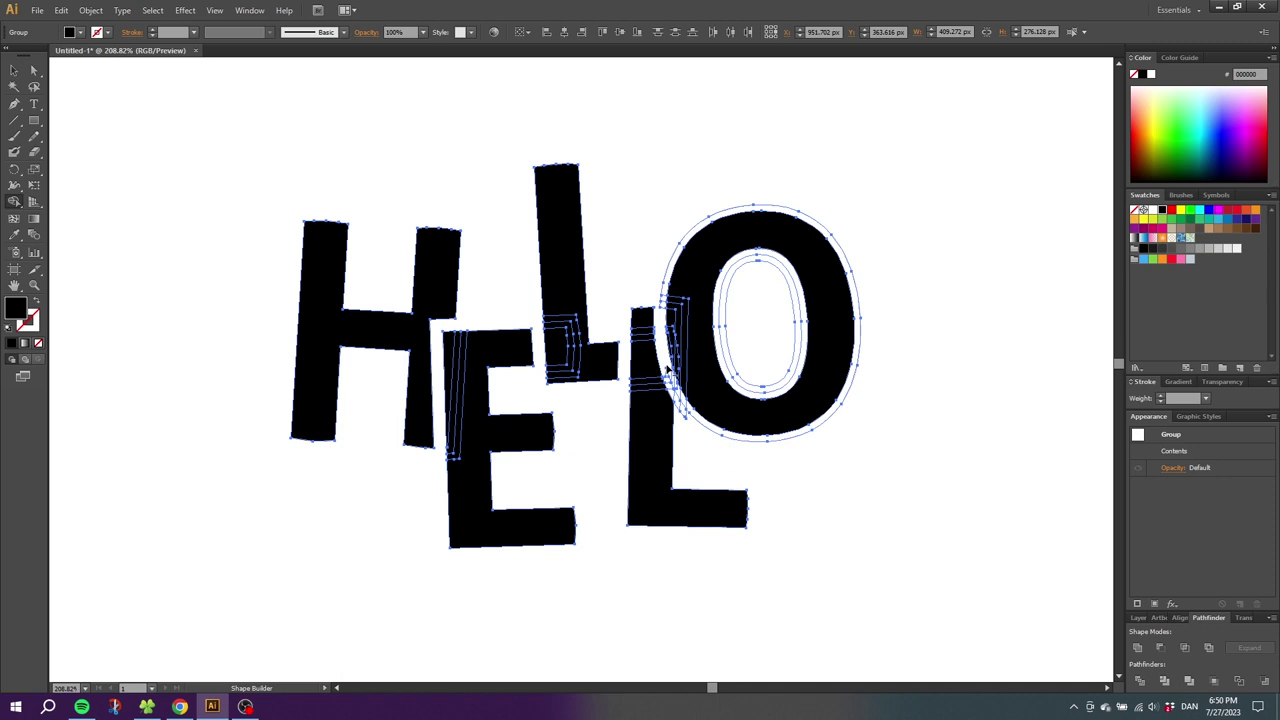
left_click(688, 415)
left_click(750, 300)
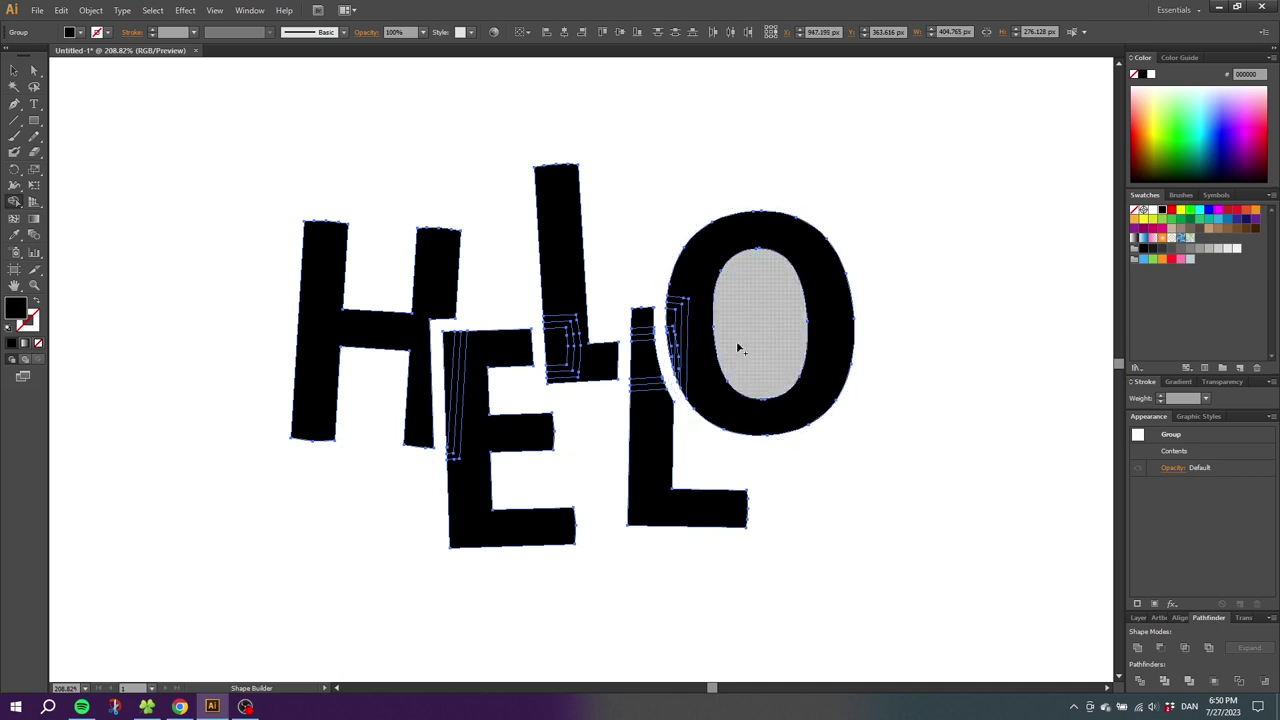
left_click(14, 70)
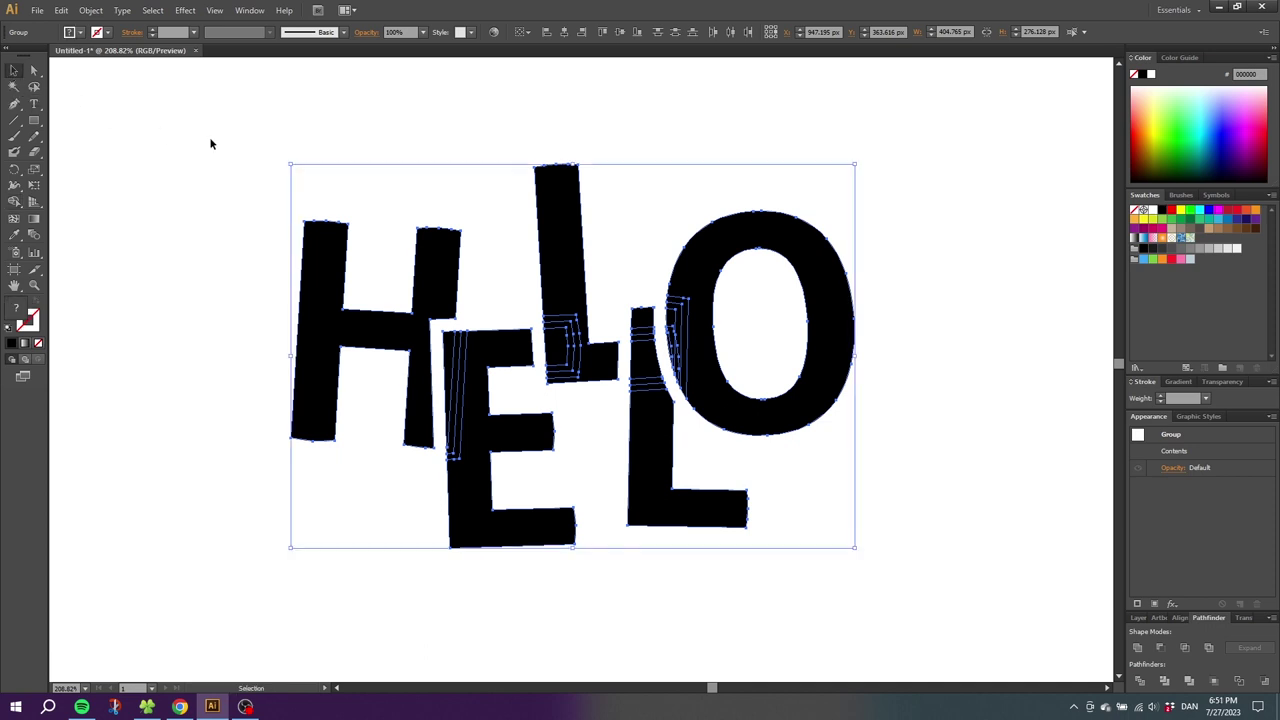
Step: Select the whole HELLO group and apply Pathfinder Unite to merge the letter pieces into one shape
left_click_drag(241, 128, 964, 584)
left_click(249, 10)
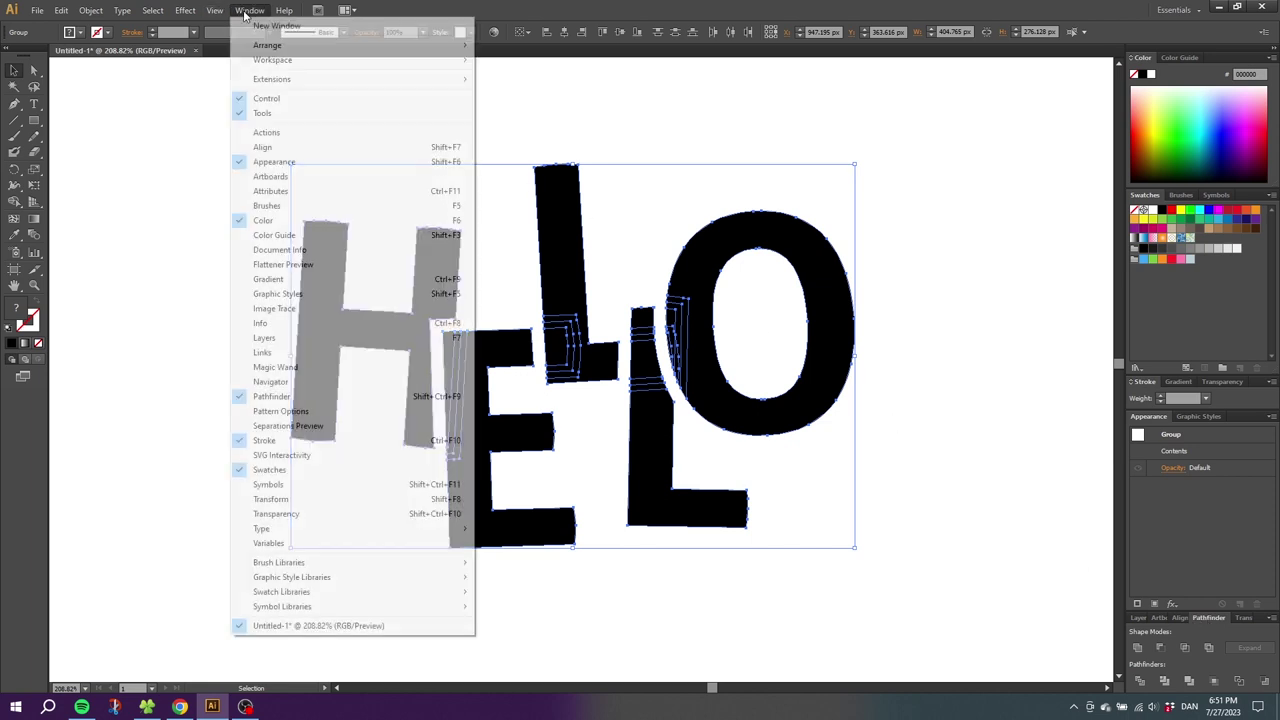
left_click(317, 400)
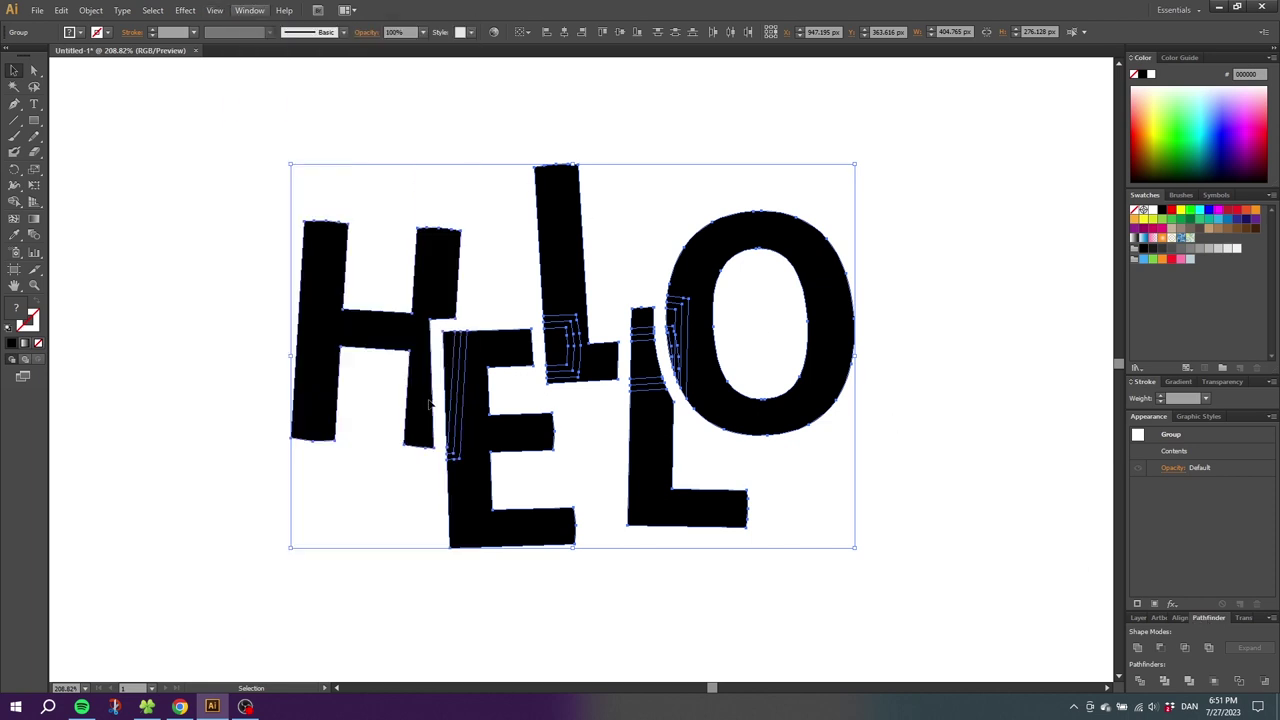
left_click(1139, 650)
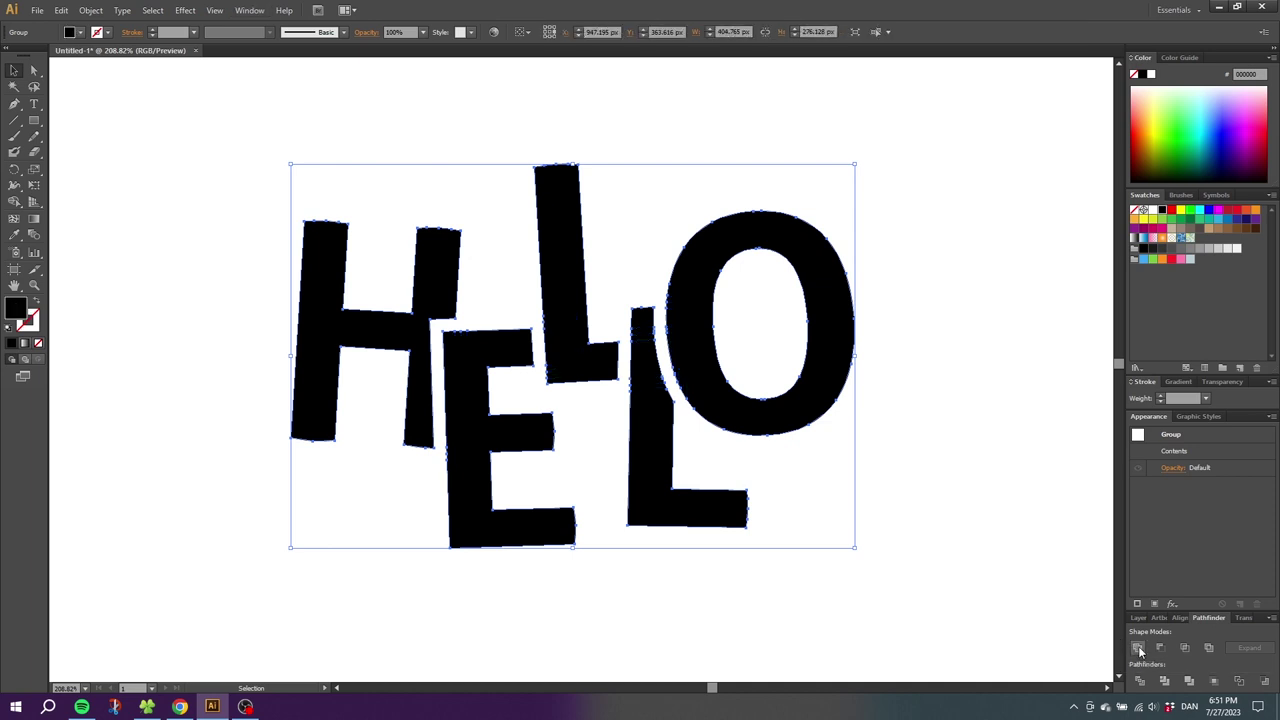
right_click(643, 358)
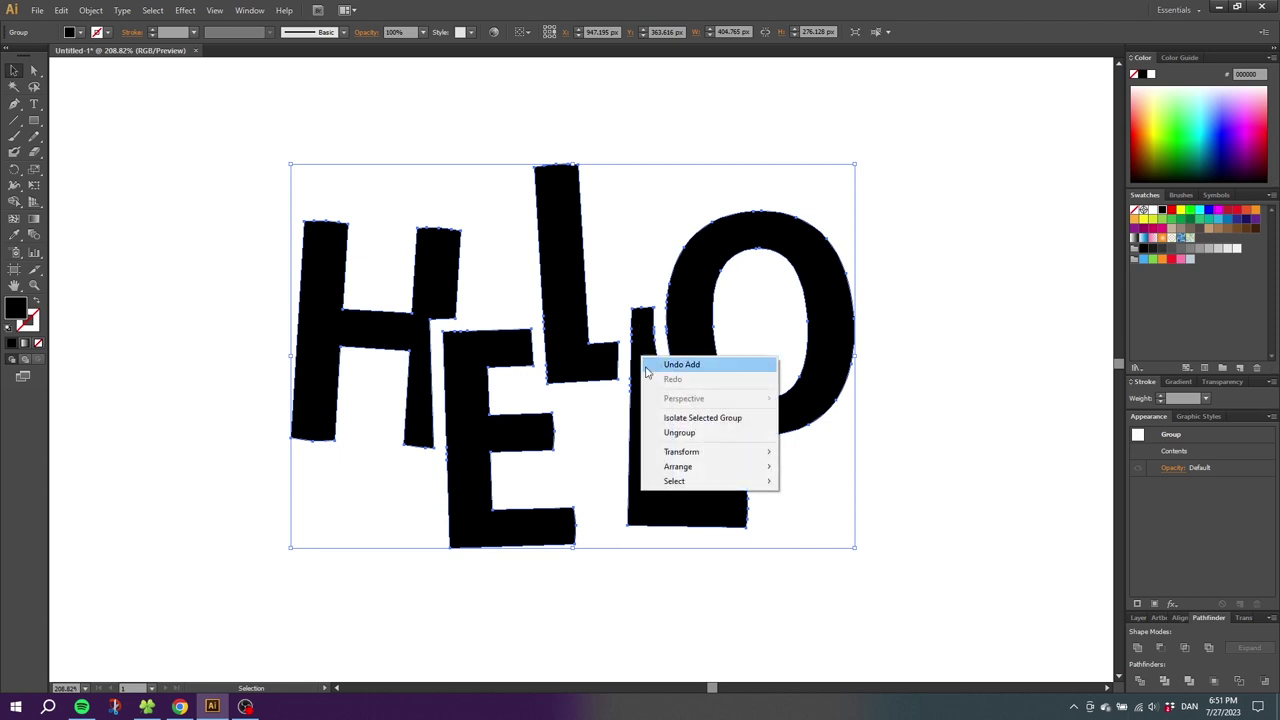
Step: Ungroup the letters, then fill the H dark grey and the E light purple
left_click(679, 432)
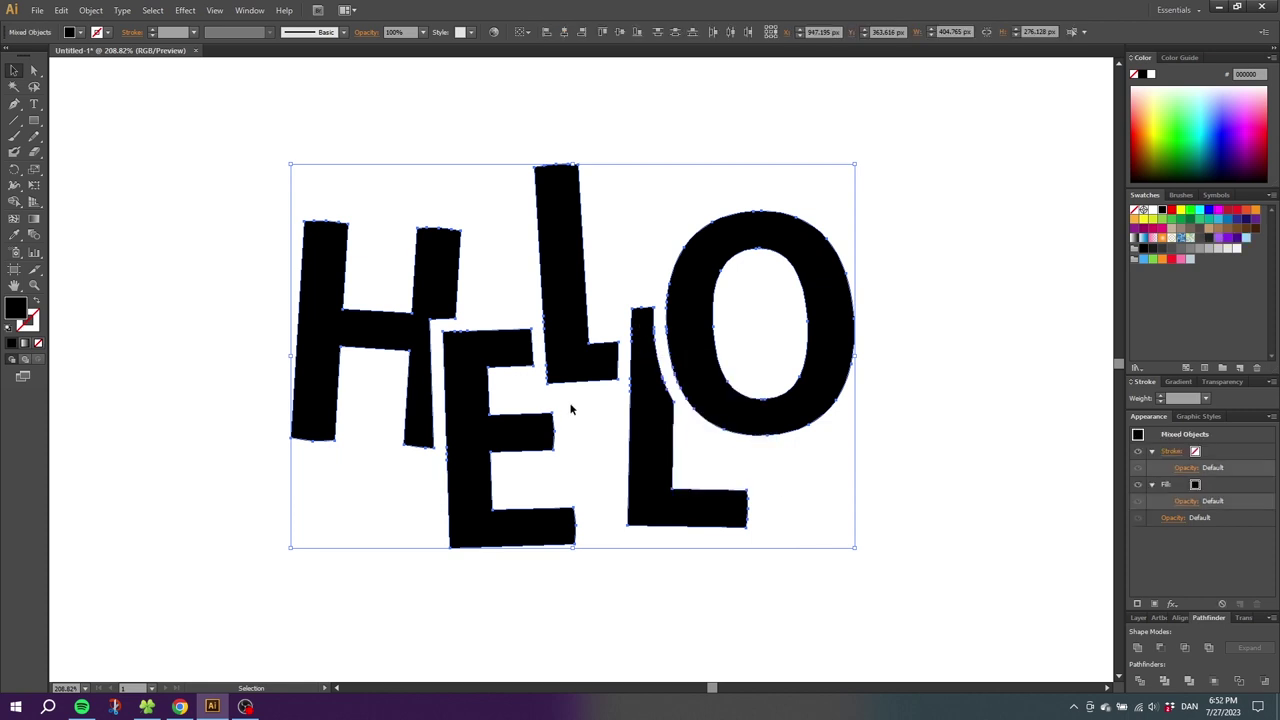
left_click(320, 330)
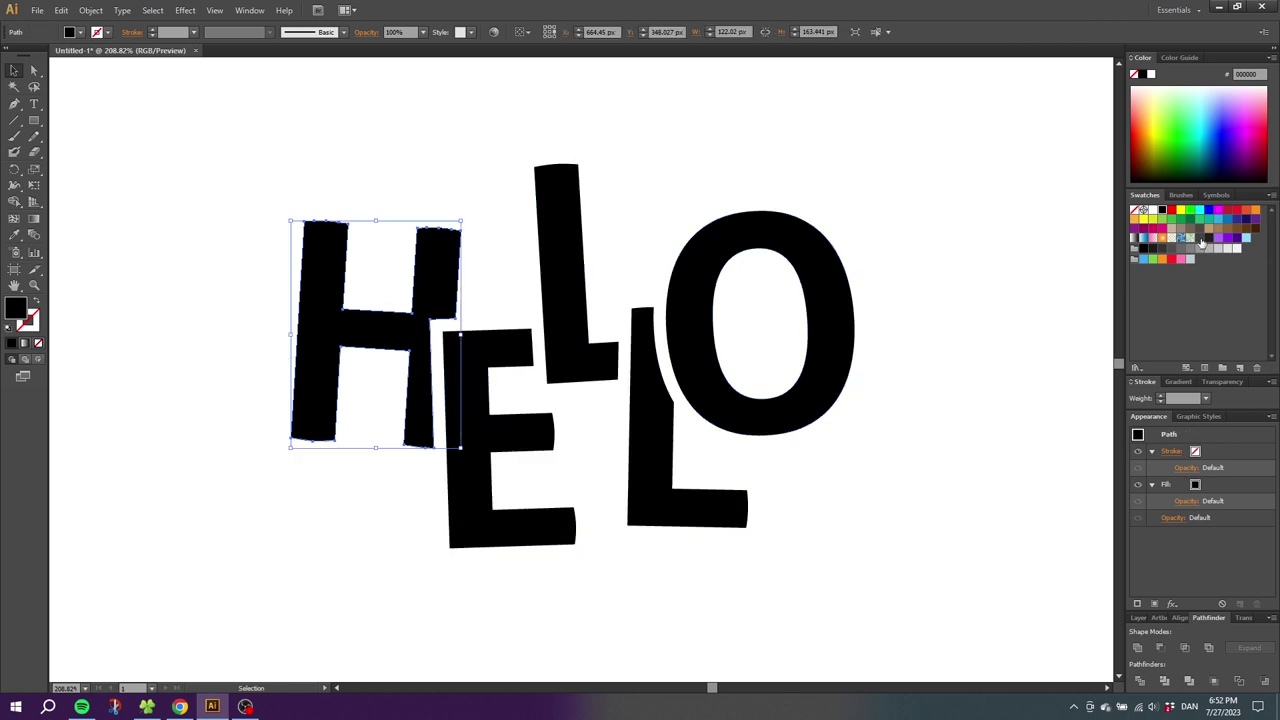
left_click(1203, 248)
left_click(505, 455)
left_click(1218, 237)
Step: Fill the upper L light blue, the lower L violet and the O dark purple, then deselect
left_click(560, 260)
left_click(1245, 237)
left_click(645, 450)
left_click(1227, 237)
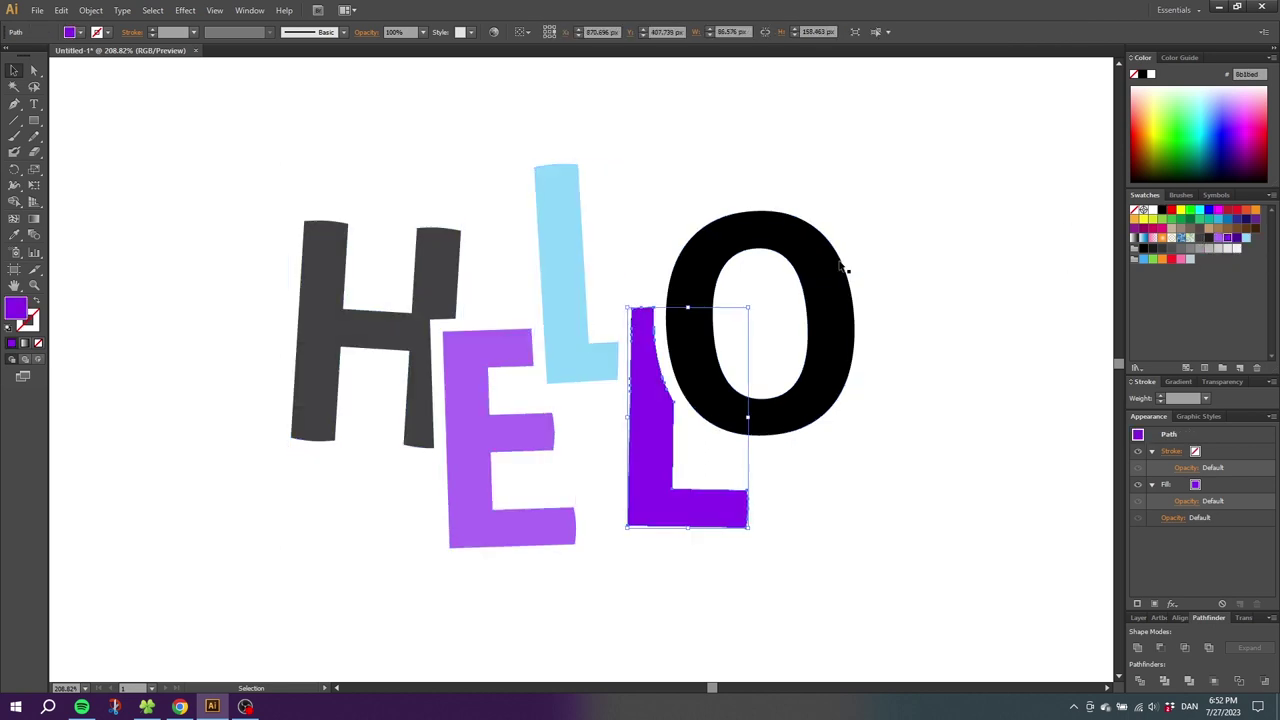
left_click(830, 320)
left_click(1236, 237)
left_click(1045, 286)
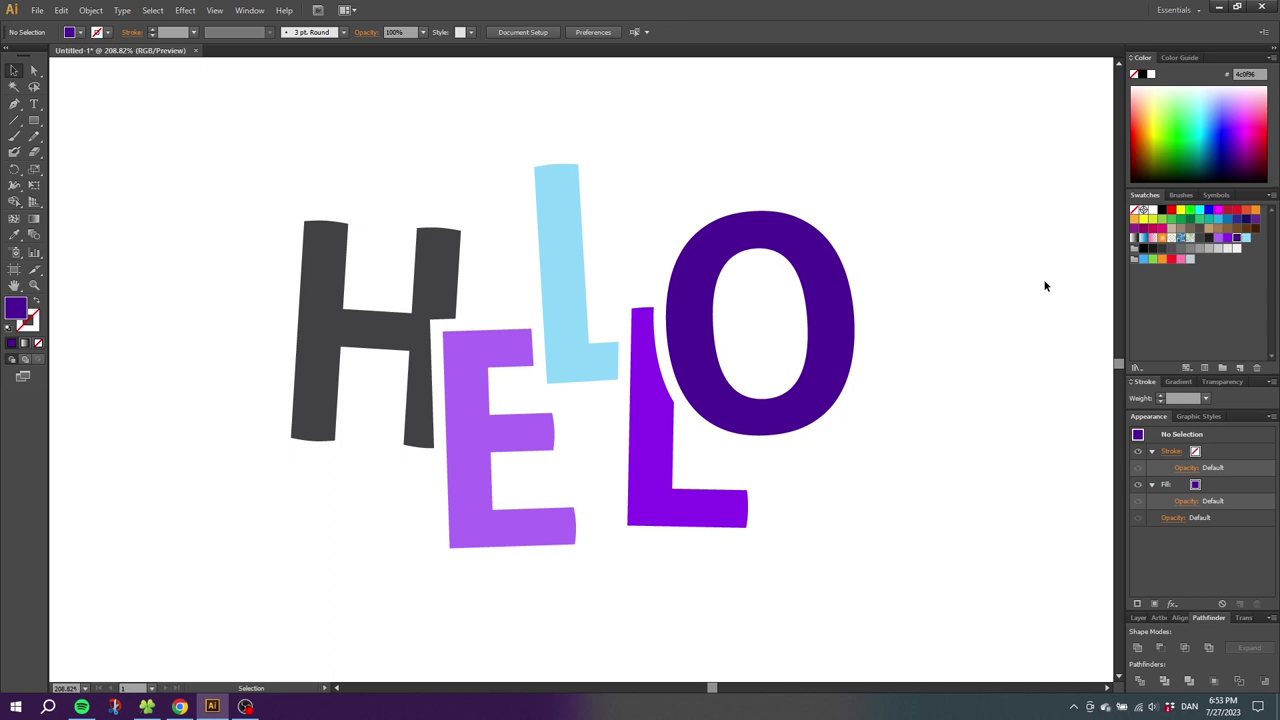